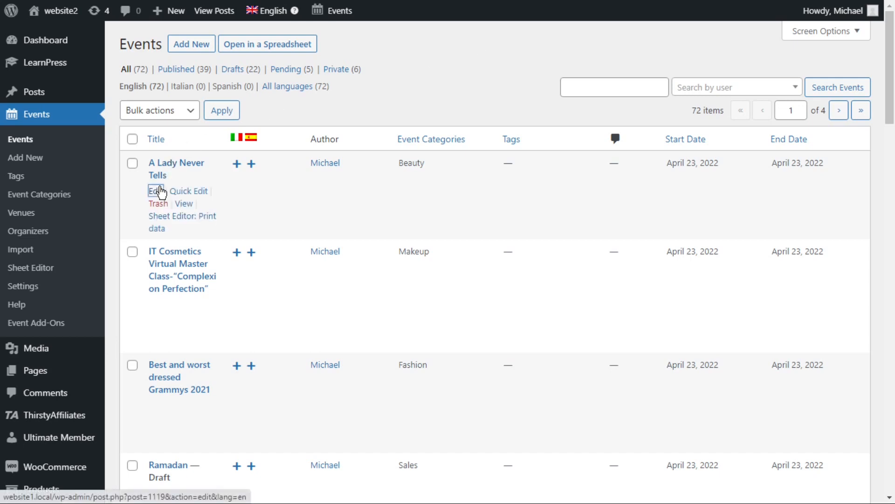
Open the event "A Lady Never Tells" for editing and duplicate it into Italian and Spanish.
left_click(157, 191)
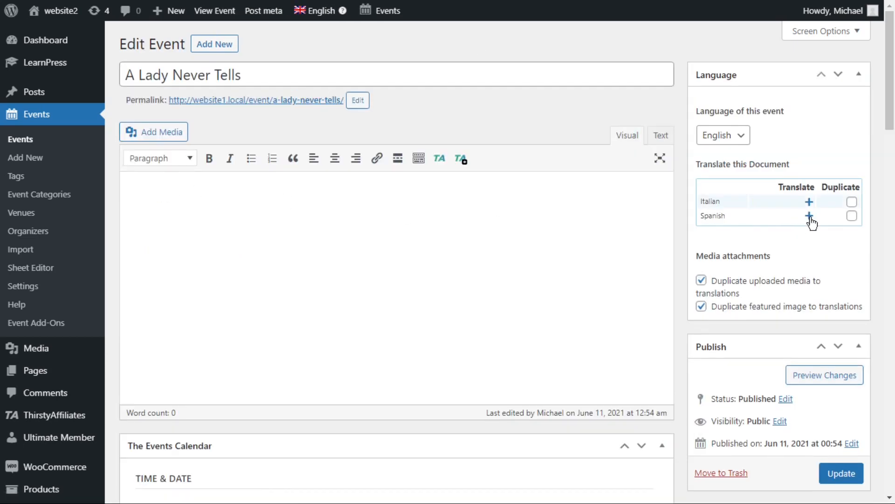
left_click(852, 202)
left_click(852, 215)
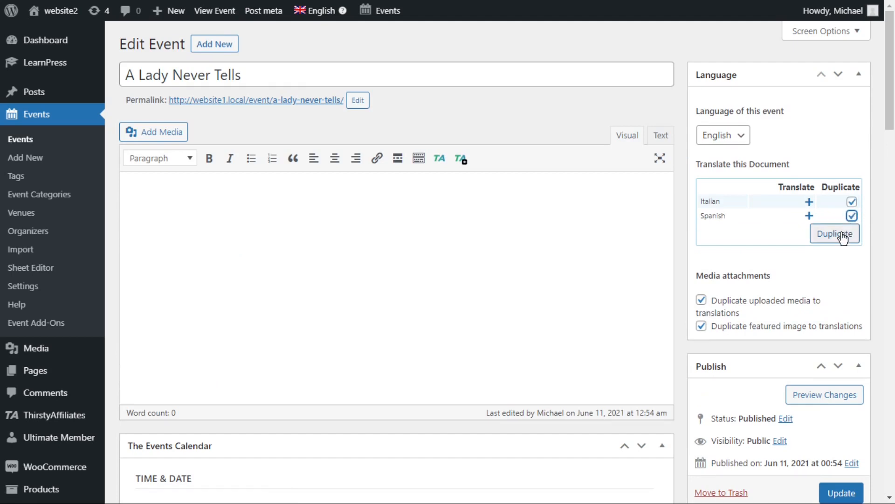
left_click(844, 237)
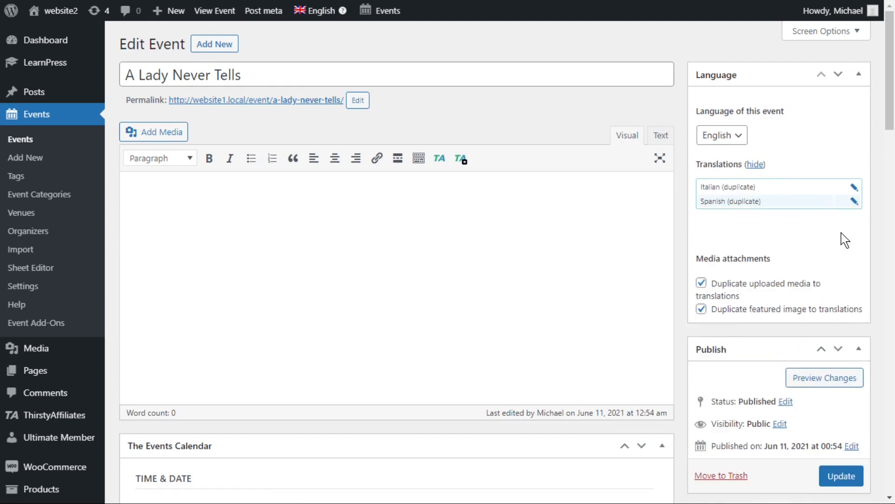
Retitle the event's Spanish duplicate "Lo que una Dama Nunca Cuenta" and update it.
left_click(854, 201)
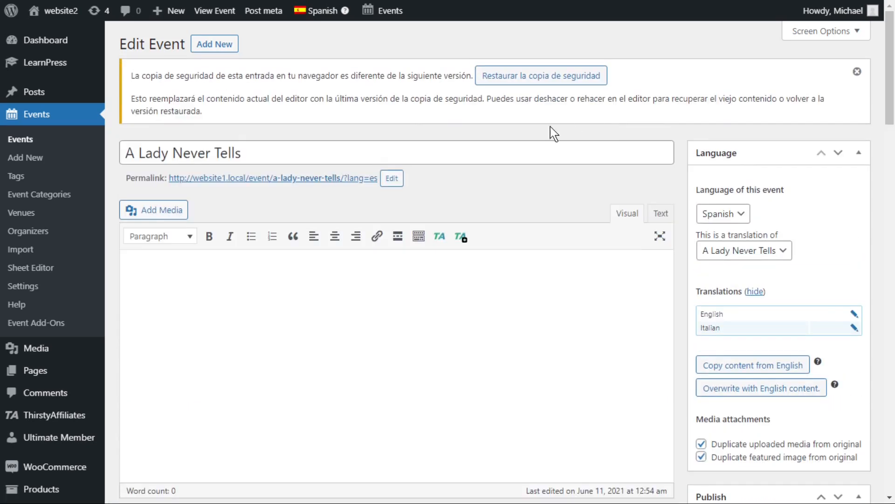
left_click_drag(390, 155, 122, 148)
type("Lo que una Dama Nunca Cuenta")
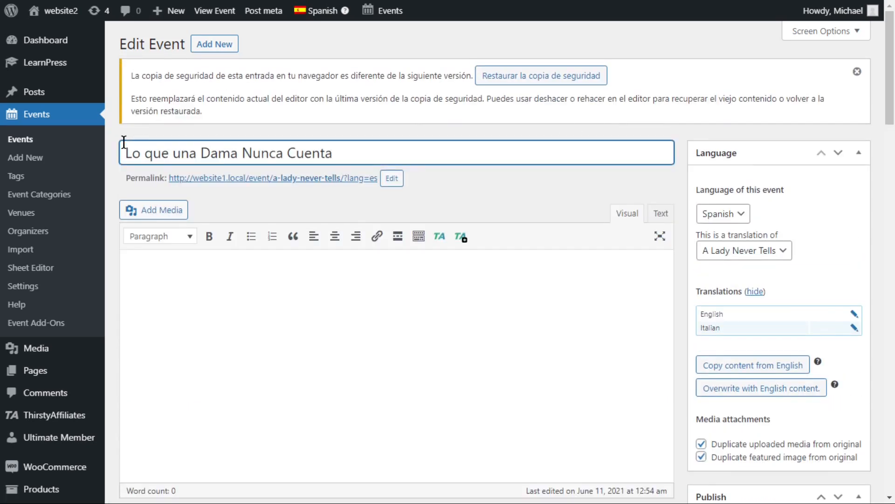
scroll(719, 393, "down", 9)
left_click(842, 187)
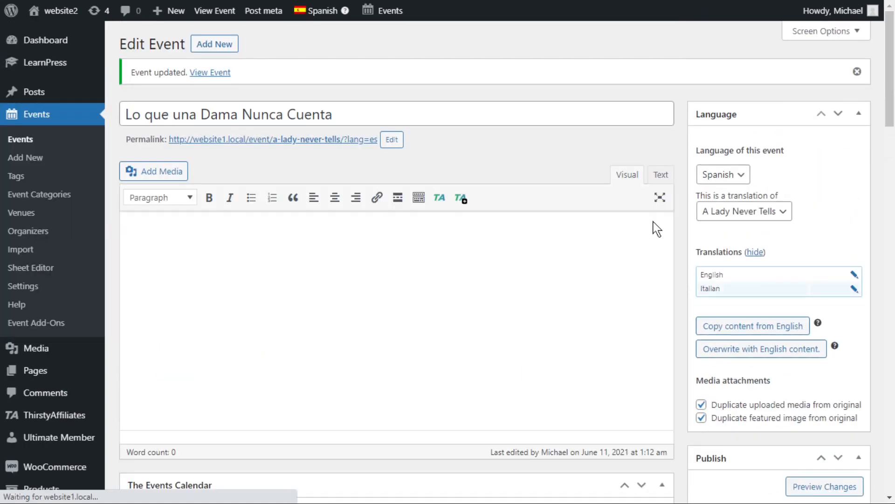
Open the events spreadsheet in WP Sheet Editor and switch its content language to English.
scroll(107, 420, "down", 9)
scroll(110, 435, "down", 4)
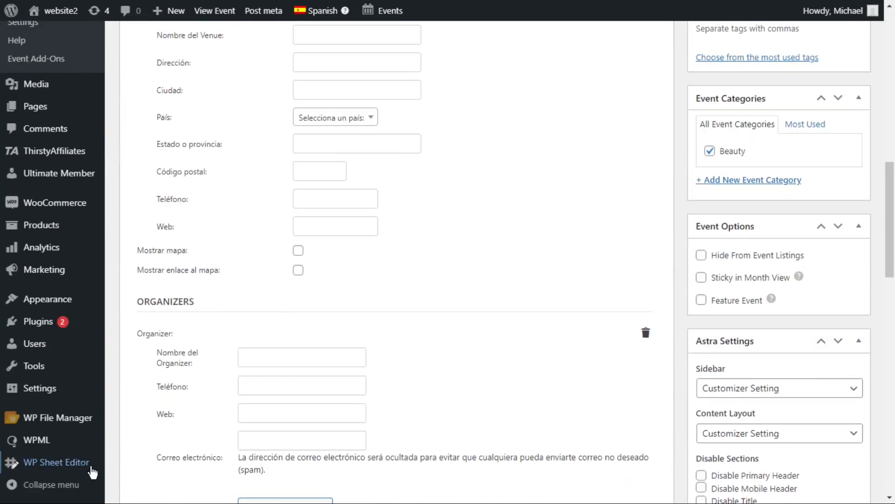
mouse_move(89, 463)
left_click(156, 266)
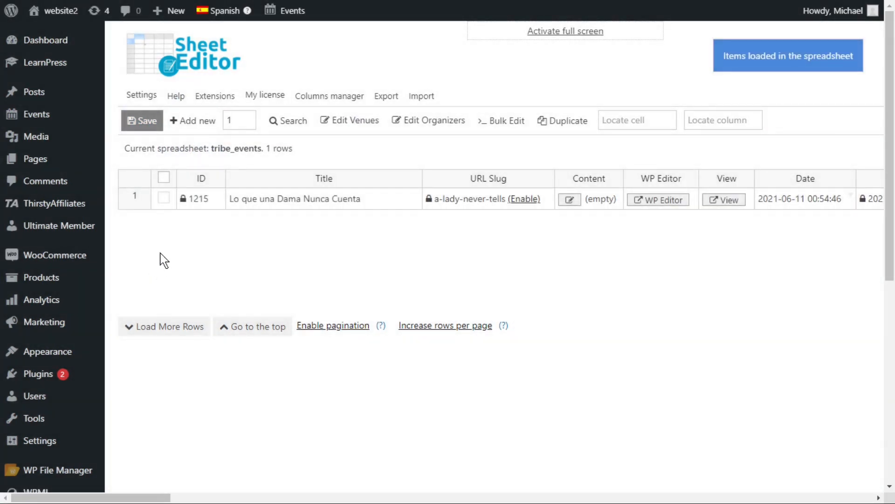
mouse_move(228, 11)
left_click(223, 36)
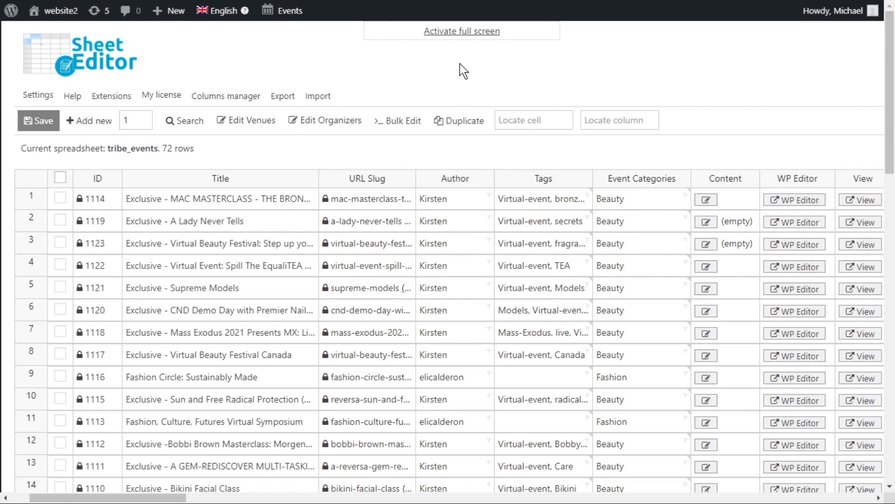
View the events spreadsheet in Spanish and in Italian, and return it to English.
mouse_move(225, 12)
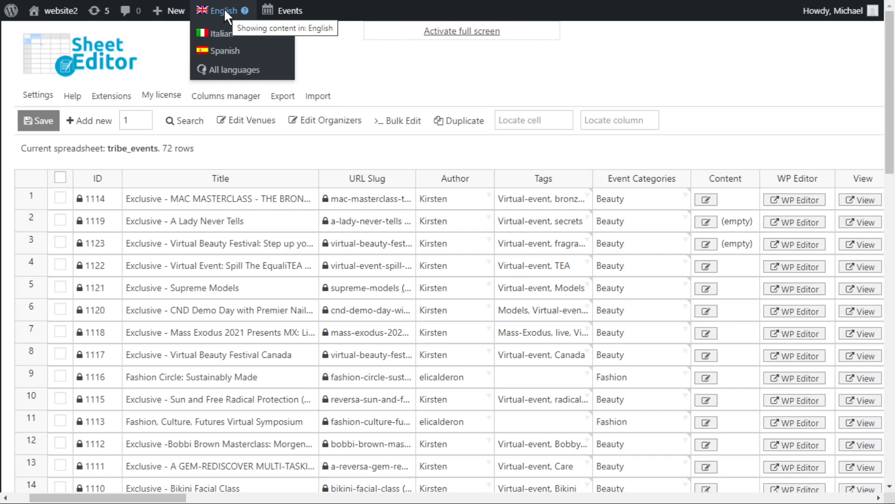
left_click(232, 52)
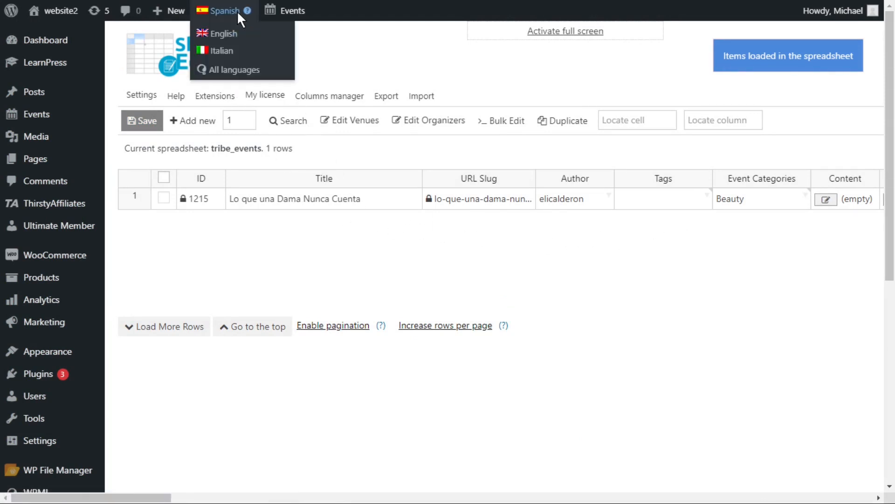
left_click(221, 51)
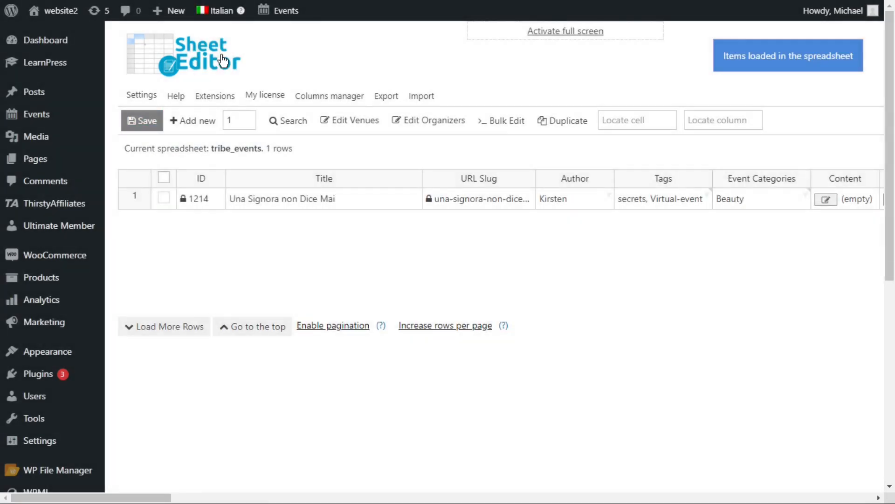
mouse_move(226, 8)
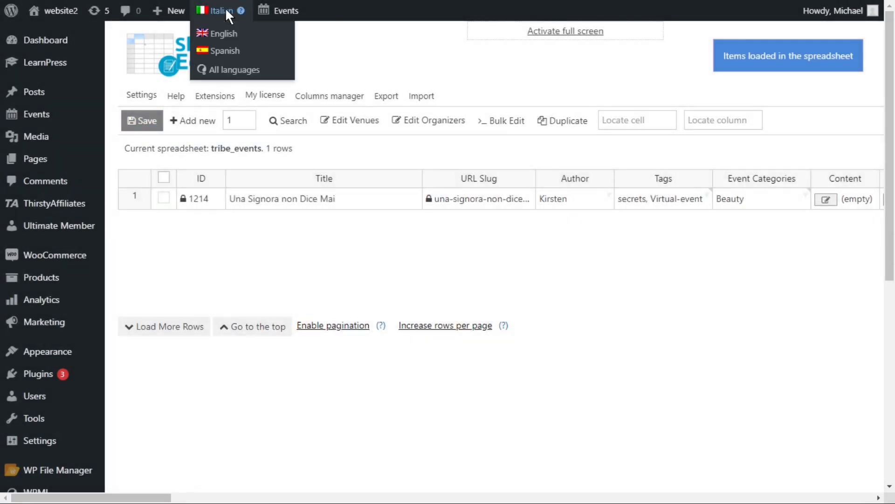
left_click(228, 40)
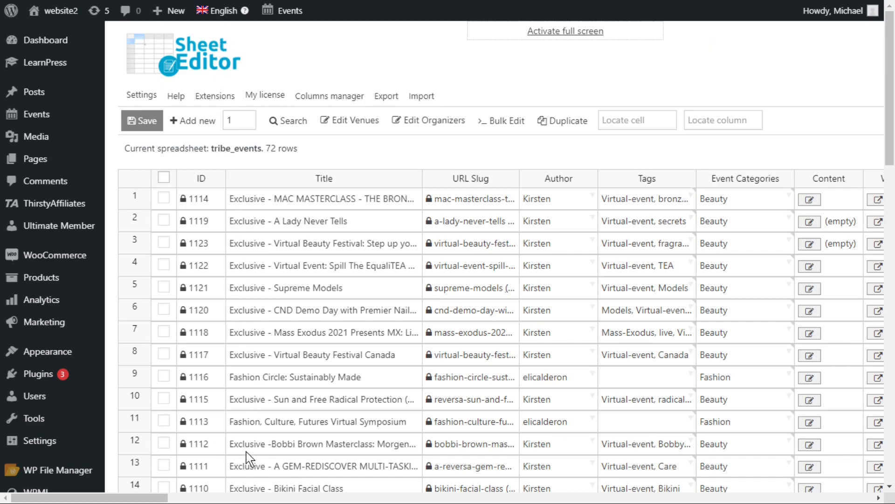
left_click(164, 198)
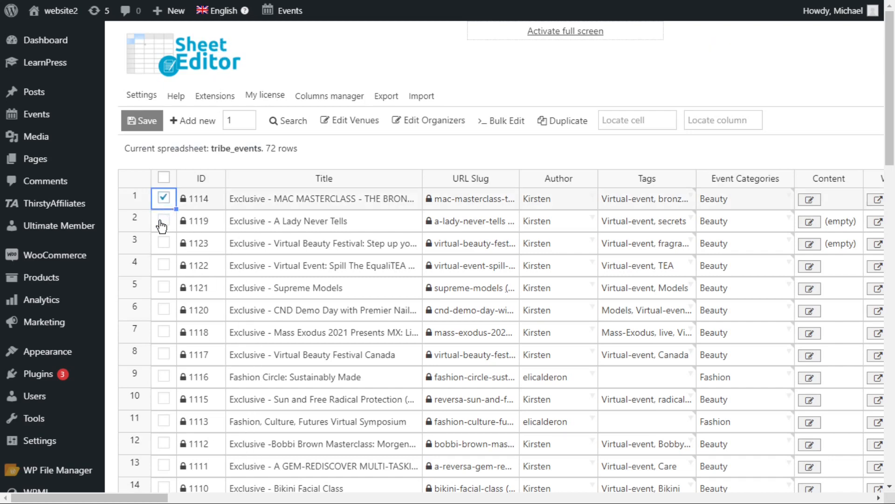
left_click(165, 223)
left_click(166, 243)
left_click(165, 264)
left_click(164, 287)
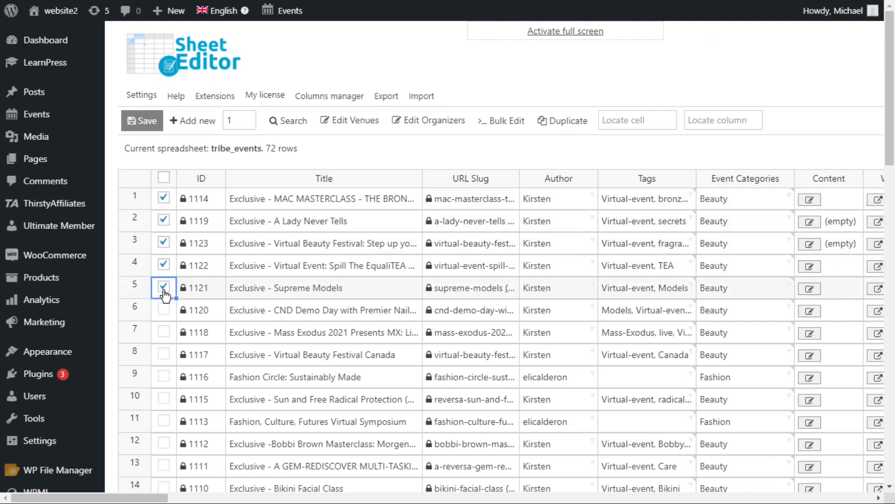
left_click(164, 288)
left_click(164, 265)
left_click(164, 243)
left_click(163, 221)
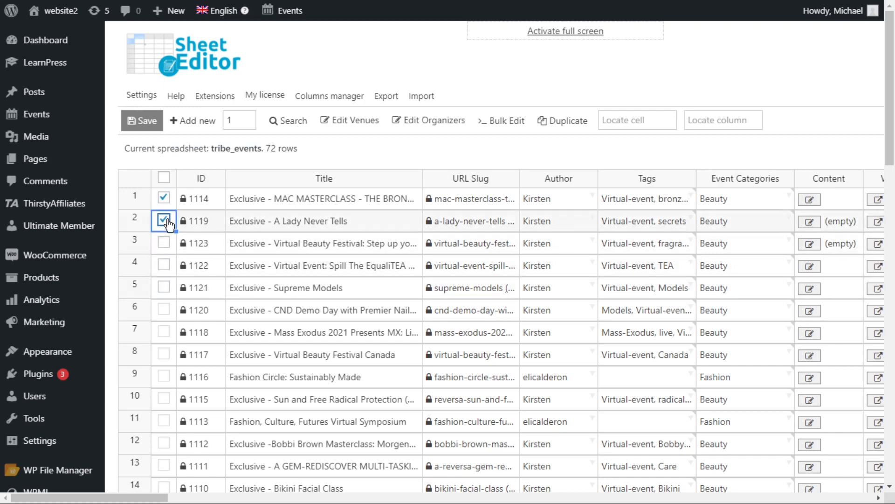
left_click(164, 200)
Set up a spreadsheet search for the keyword "exclusive", filtered by the author of the exclusive events.
left_click(289, 121)
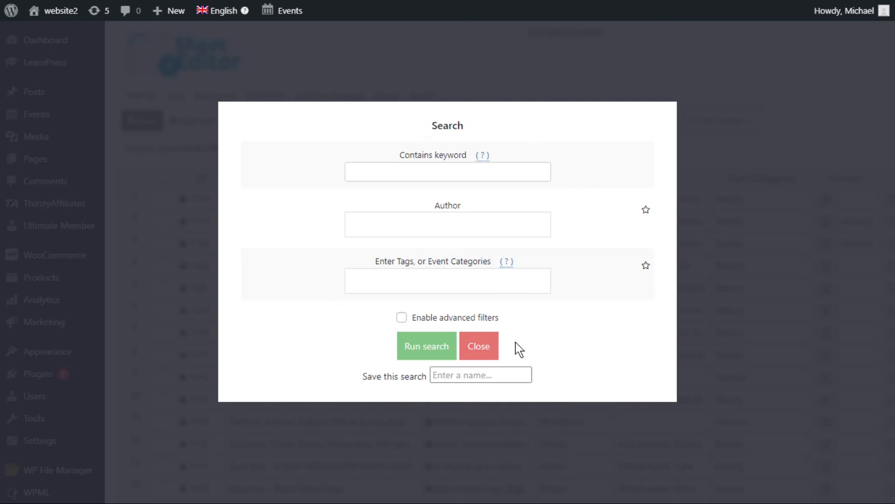
left_click(384, 175)
type("excl")
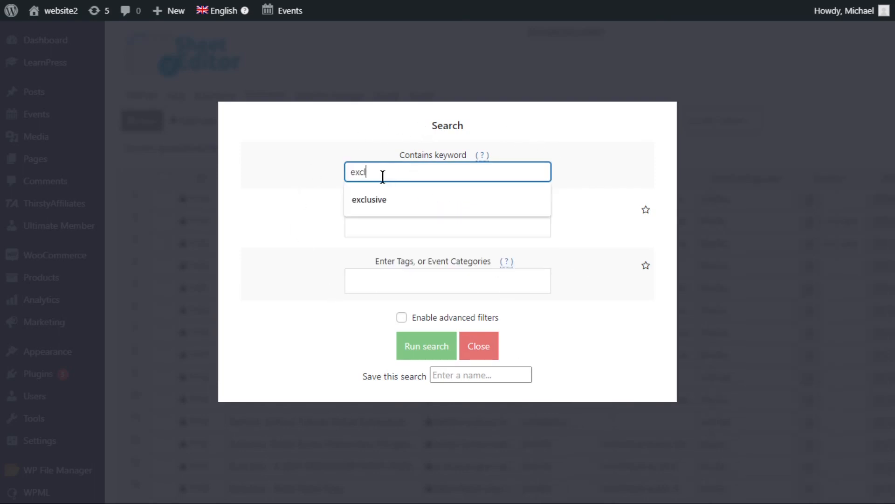
left_click(390, 199)
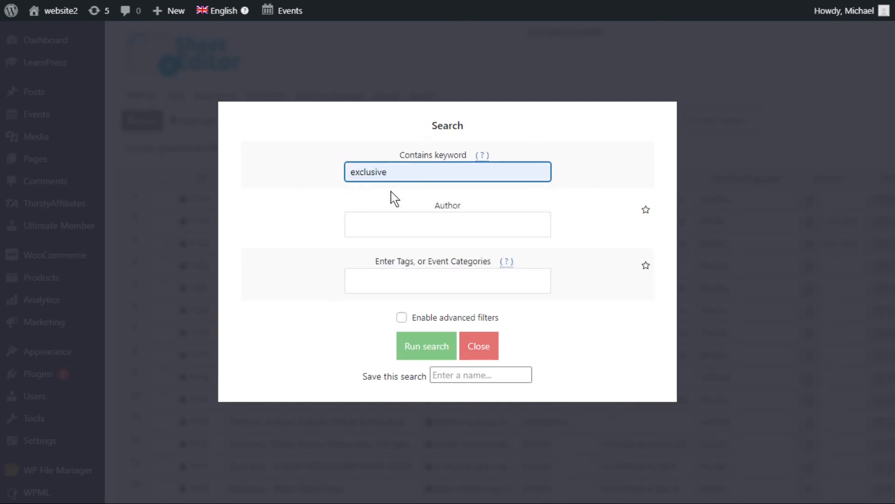
left_click(407, 227)
left_click(405, 273)
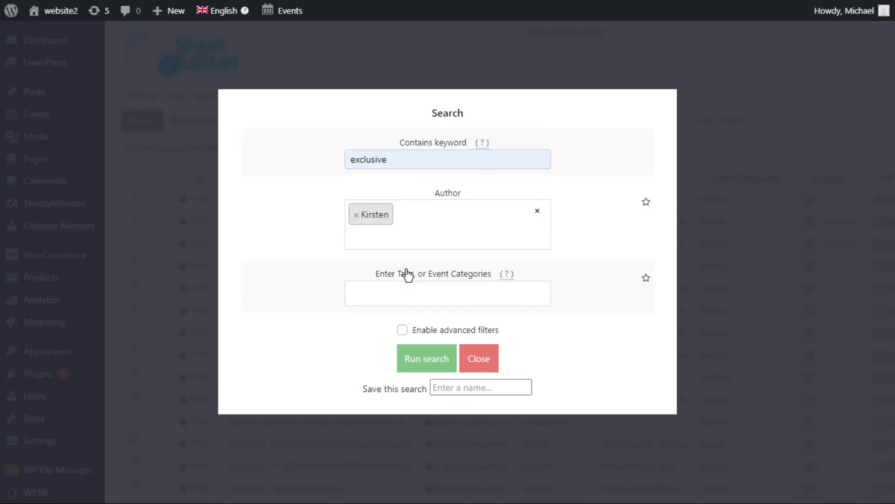
Add the Virtual-event tag and the Beauty event category to the search filters and run the search.
left_click(400, 293)
type("virtual-")
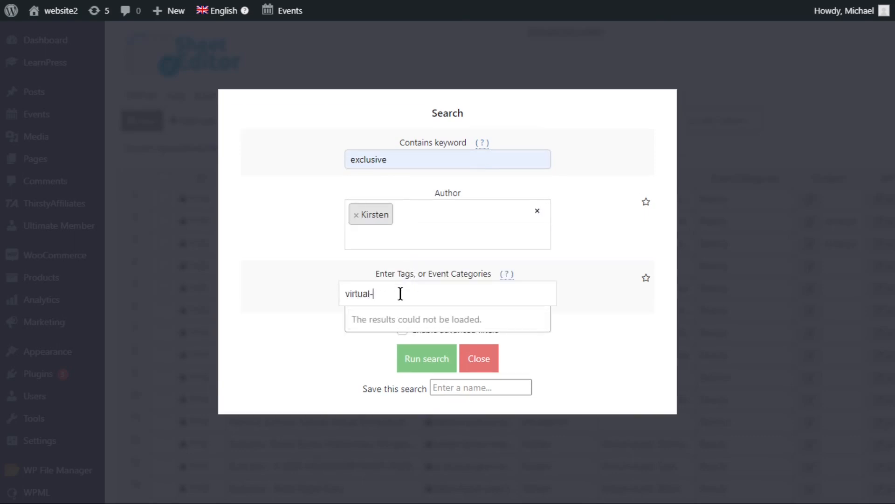
type("ev")
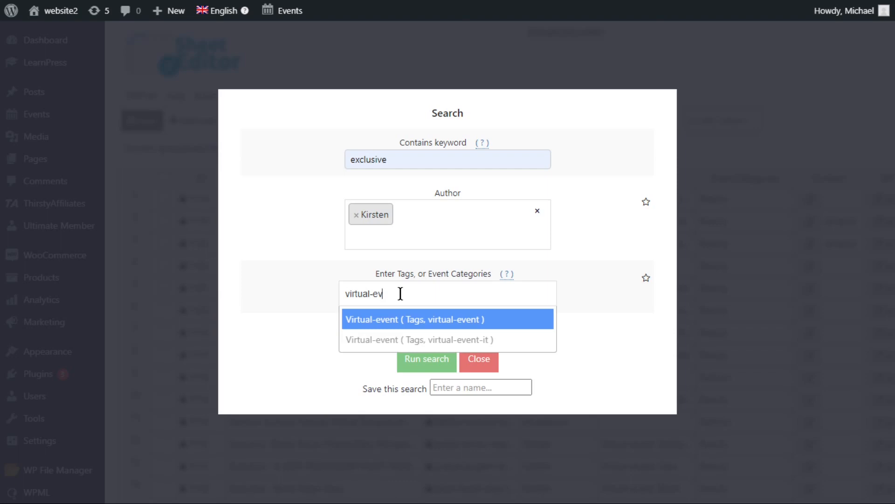
left_click(426, 320)
type("beaut")
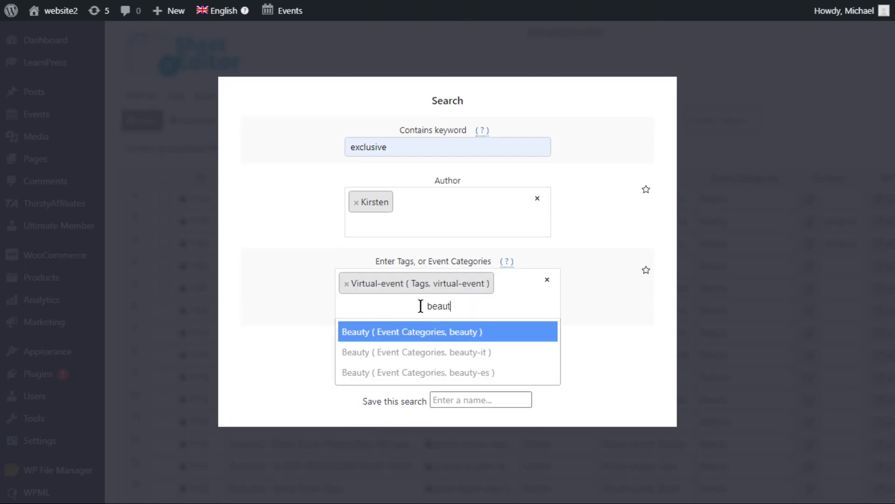
left_click(434, 335)
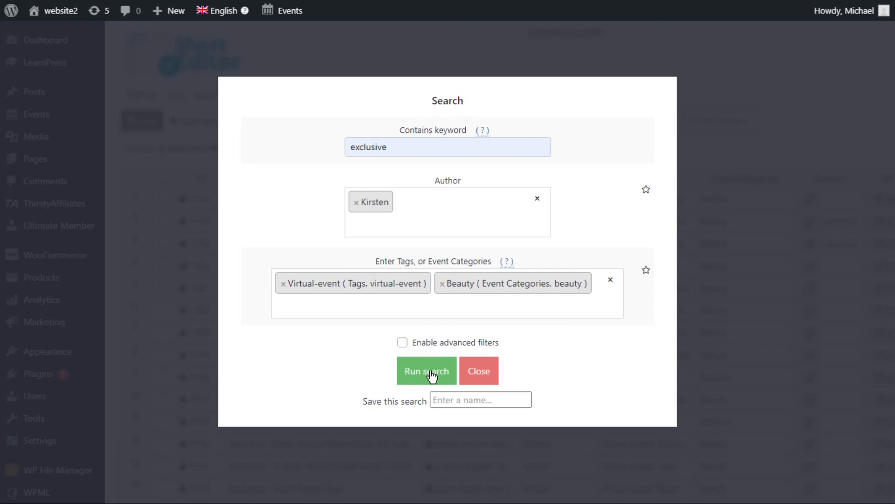
left_click(432, 372)
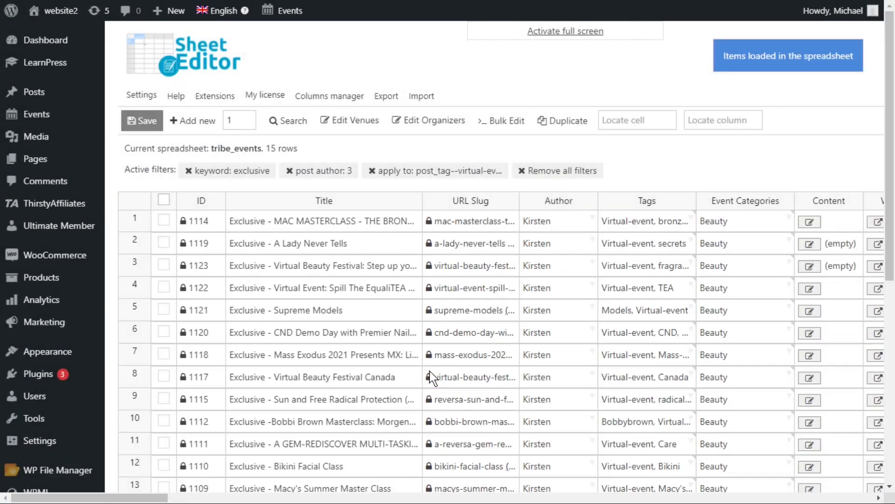
Start a bulk edit of the WPML - Duplicate field for all rows from the current search.
left_click(508, 130)
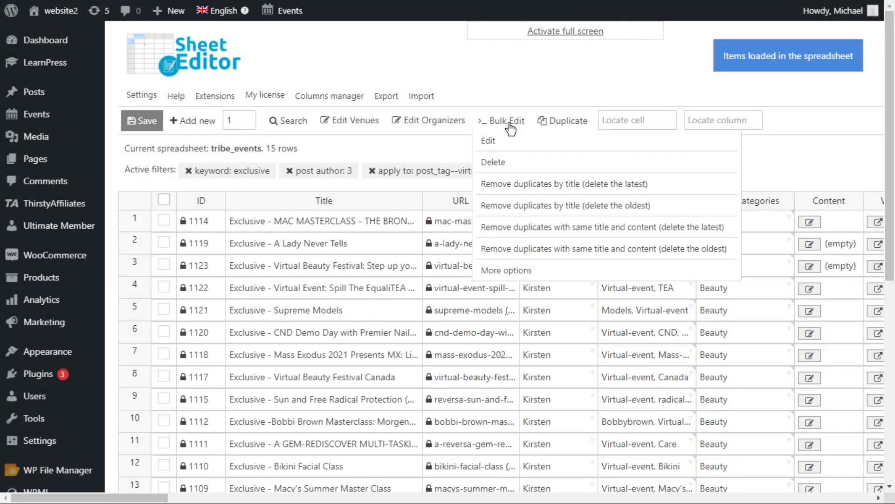
left_click(510, 140)
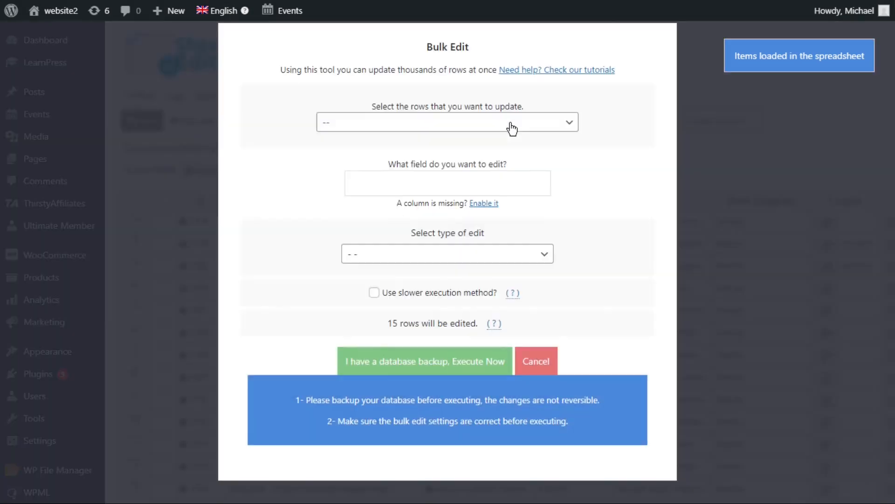
left_click(510, 180)
left_click(516, 204)
left_click(496, 182)
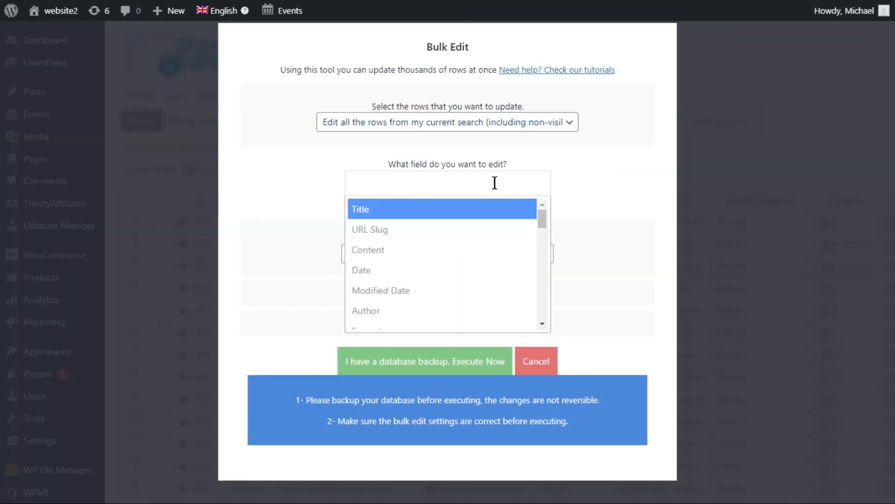
type("wpml")
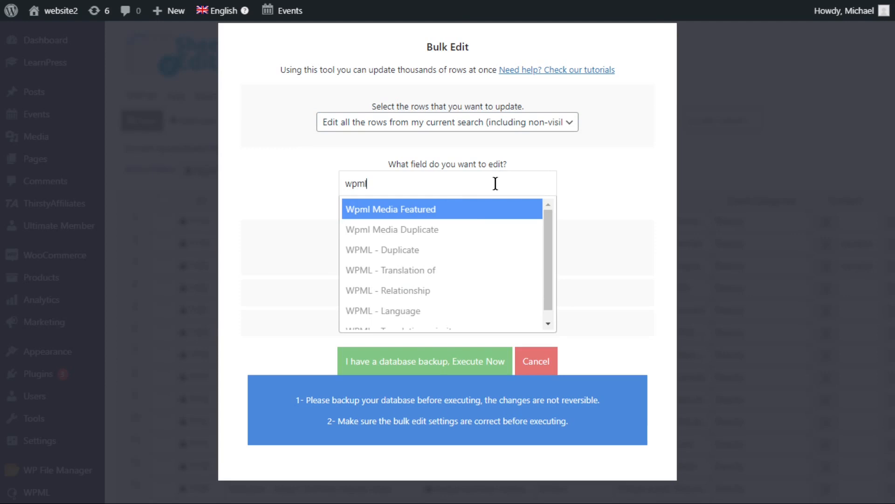
left_click(426, 250)
Use the Set value edit type with "es,it", execute the bulk edit and close its window.
left_click(417, 257)
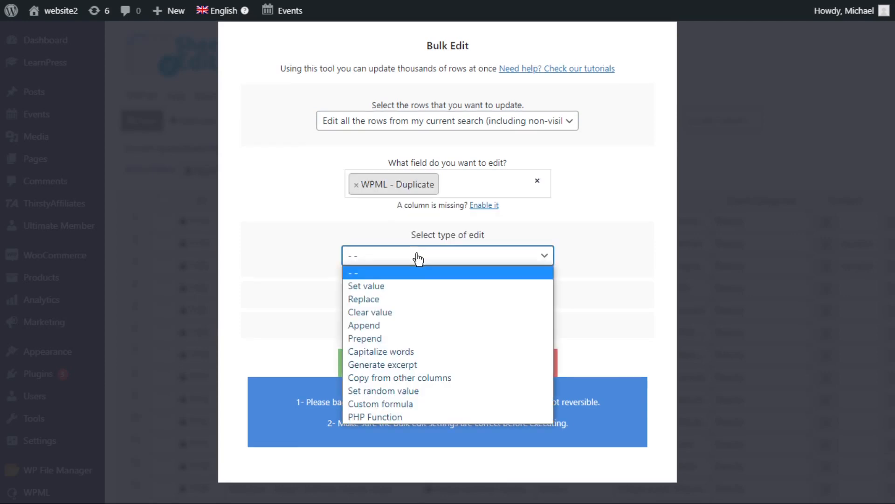
left_click(416, 285)
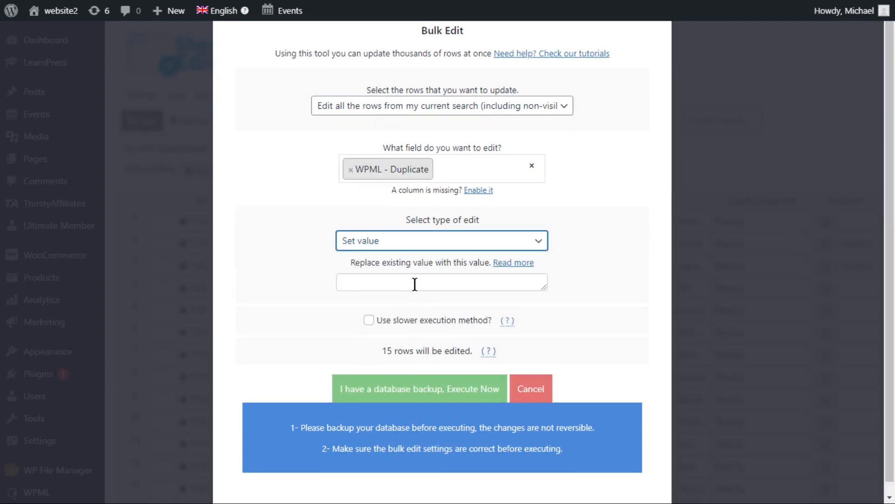
left_click(415, 284)
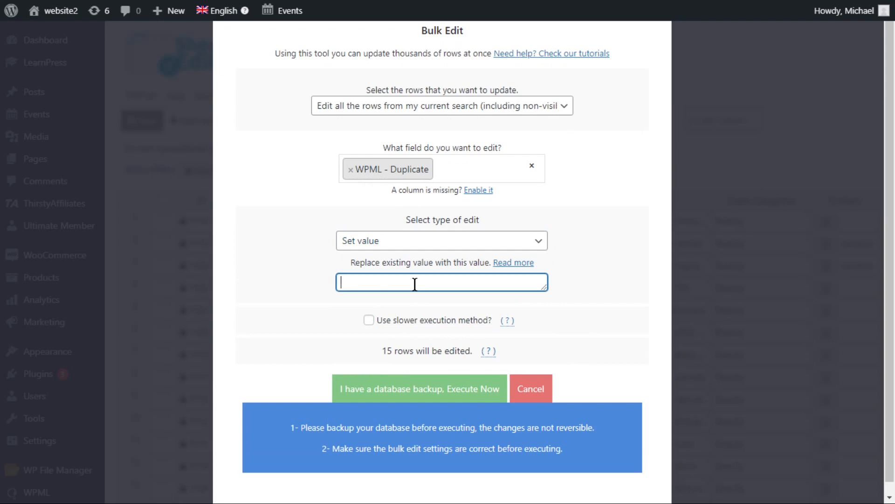
type("es,it")
left_click(412, 388)
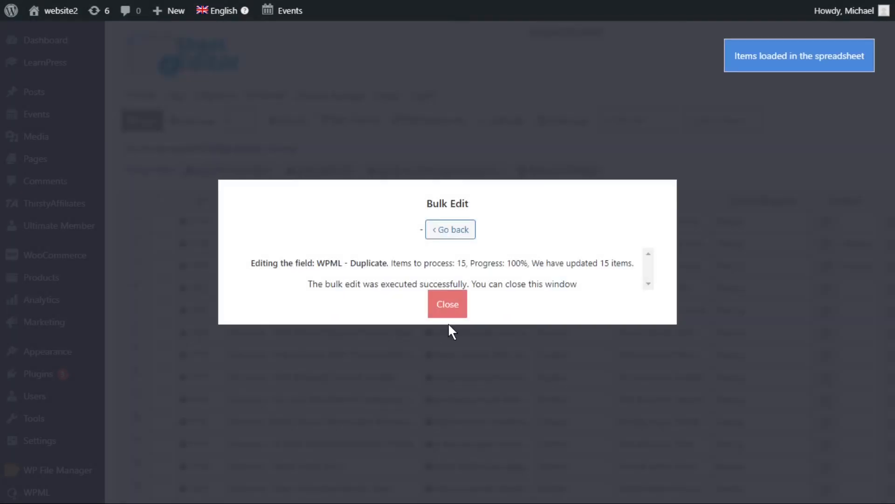
left_click(448, 307)
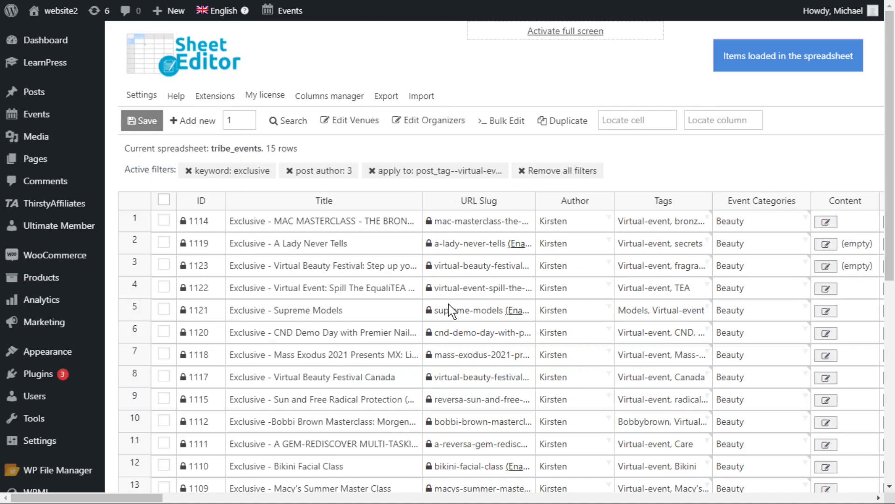
View the duplicated events in Spanish and switch the spreadsheet's language to Italian.
mouse_move(228, 5)
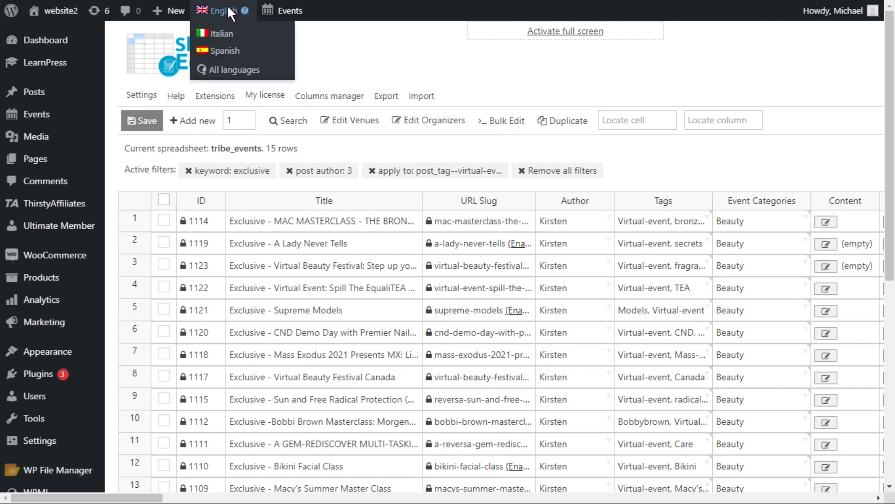
left_click(227, 51)
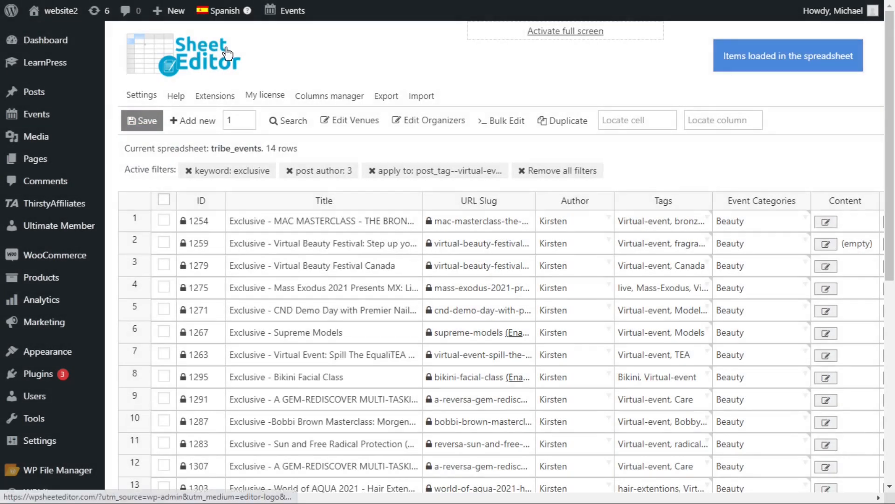
mouse_move(223, 14)
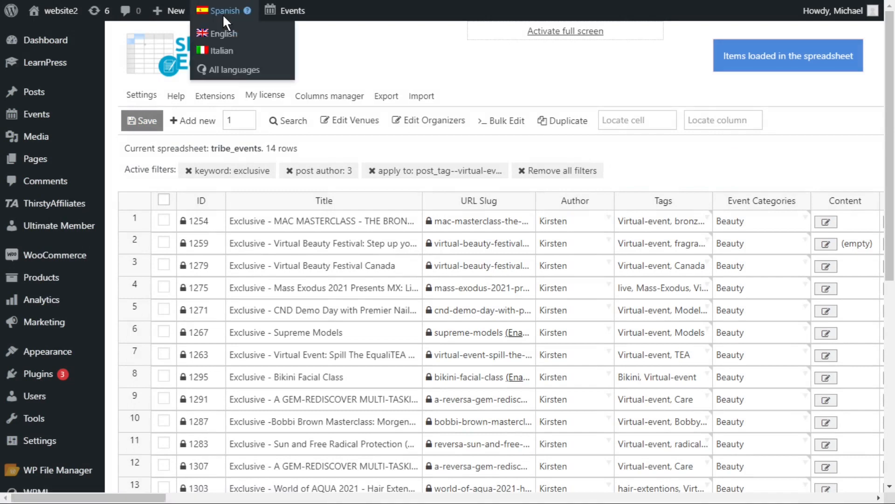
left_click(222, 53)
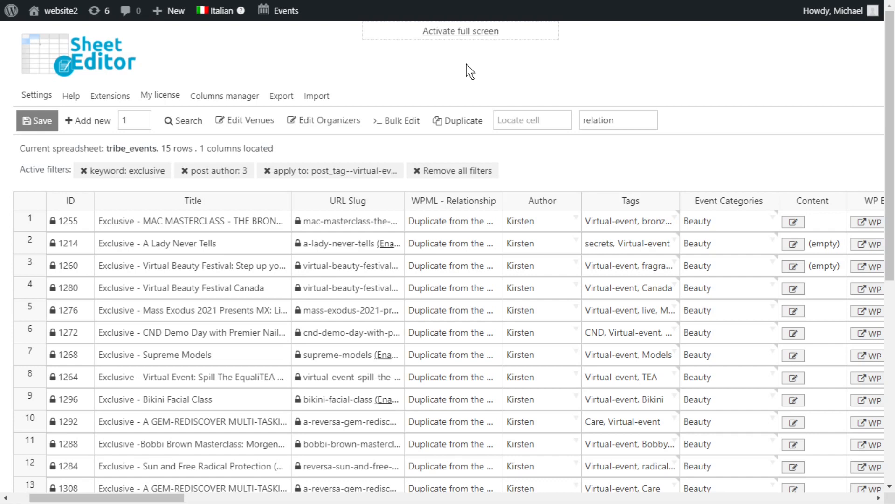
Start a bulk edit of the WPML - Relationship field for the rows selected manually in the spreadsheet.
left_click(402, 123)
left_click(560, 125)
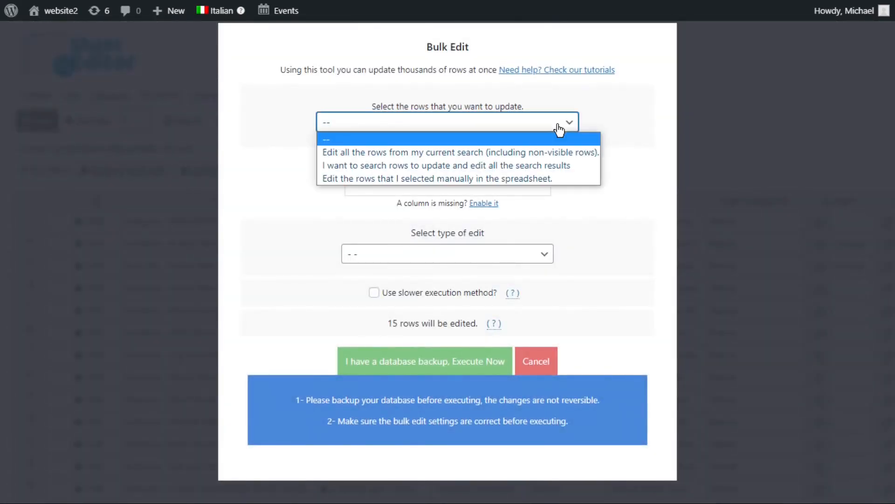
left_click(477, 179)
left_click(477, 181)
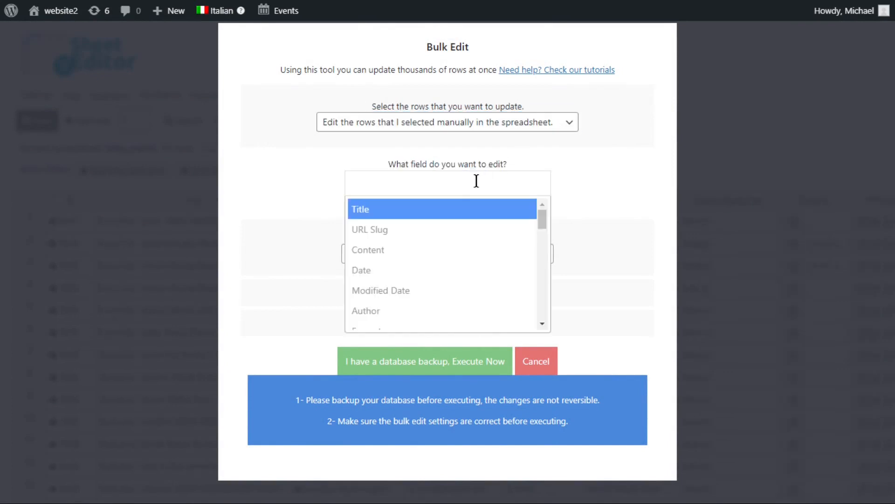
type("wpml")
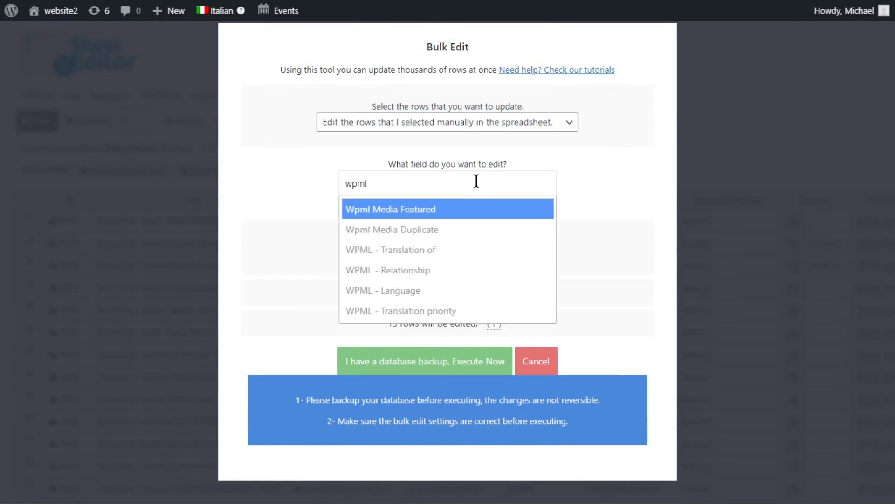
left_click(432, 272)
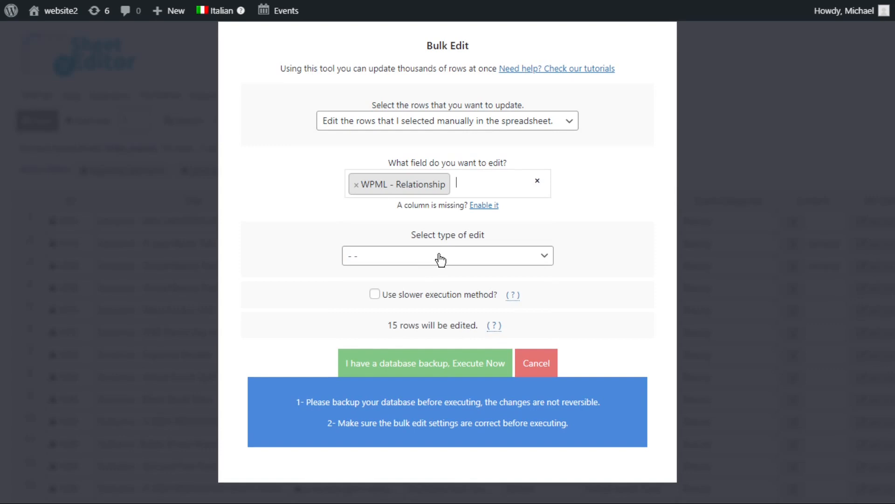
Use the Set value edit type with "Translate separately", execute the bulk edit and close its window.
left_click(440, 258)
left_click(429, 285)
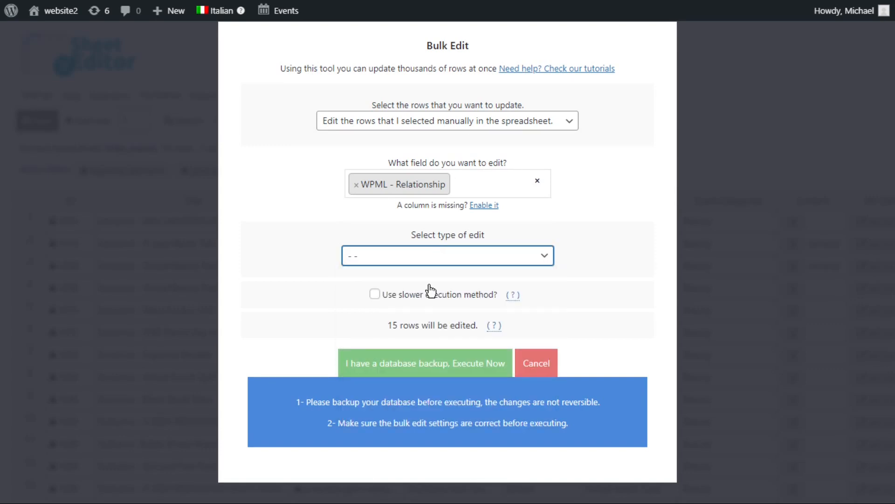
left_click(430, 288)
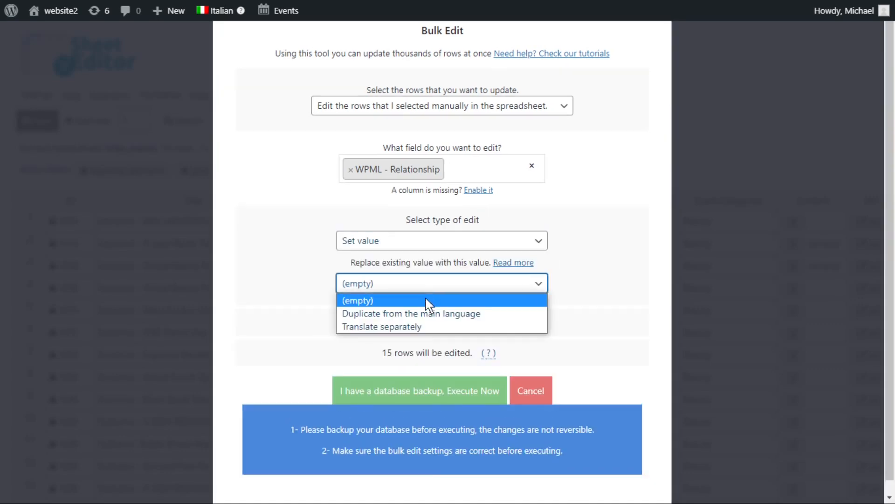
left_click(425, 327)
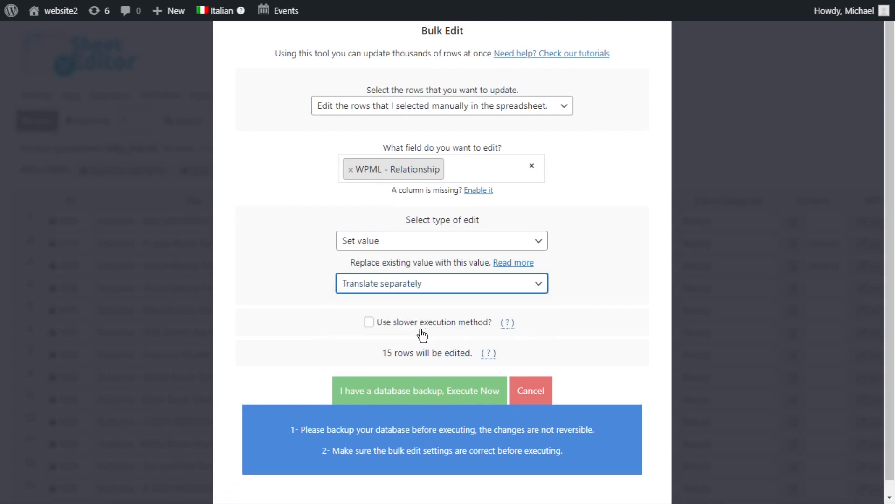
left_click(426, 392)
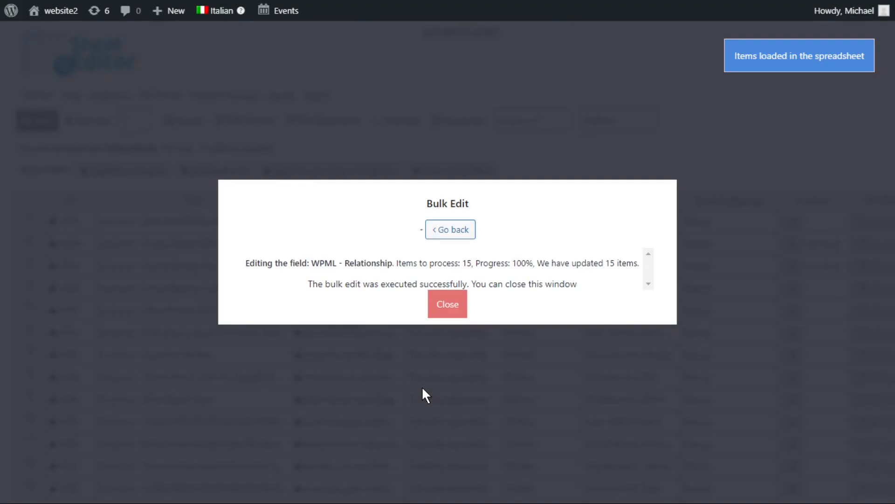
left_click(446, 308)
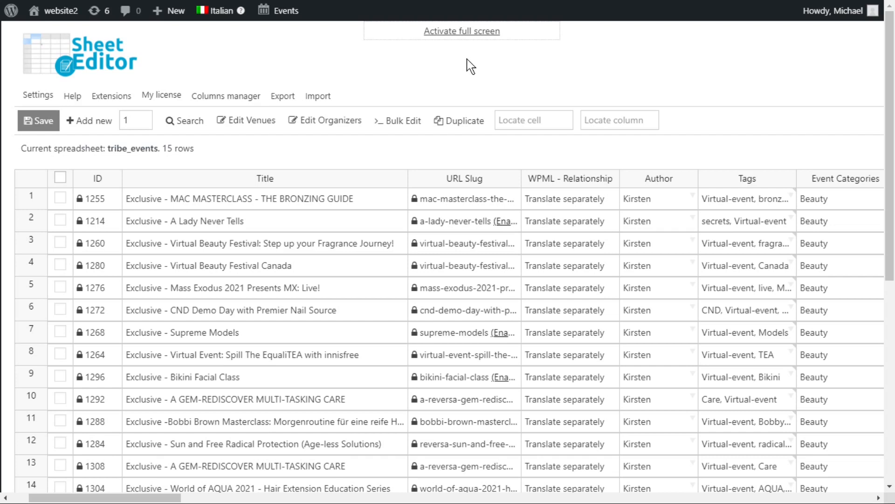
Replace the title in row 1 with "Esclusivo - MAC MASTERCLASS - LA GUIDA AL BRONZO".
double_click(359, 201)
left_click_drag(359, 200, 104, 194)
type("Esclusivo - MAC")
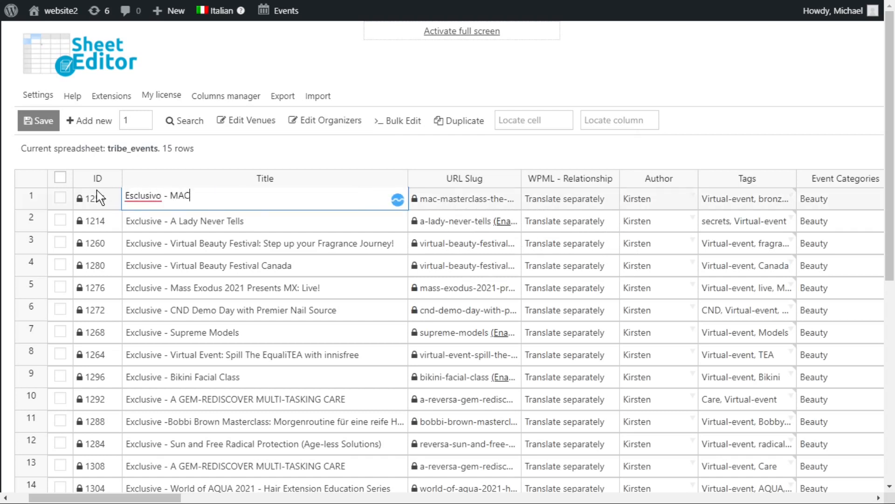
type(" MASTERCLASS - LA GUIDA AL BRONZO")
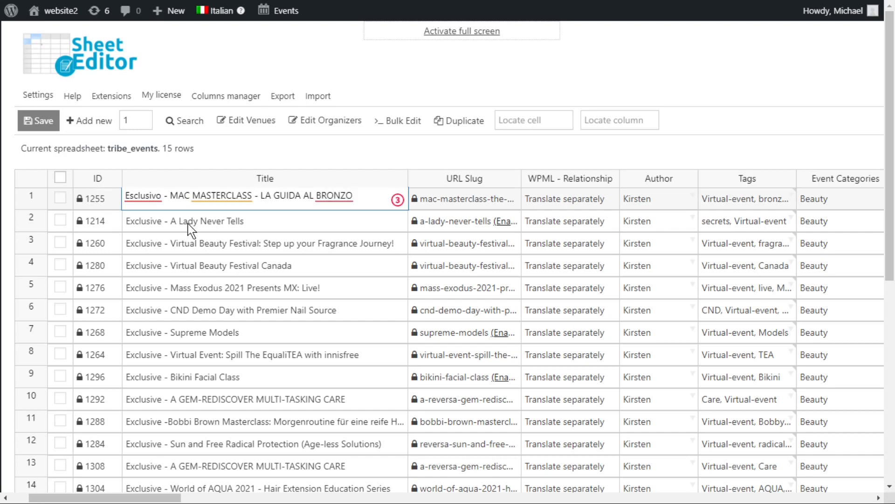
Replace the title in row 2 with "Esclusivo - Una Signora non lo Dice Mai".
double_click(246, 223)
left_click_drag(246, 223, 65, 220)
type("Esclusivo - ")
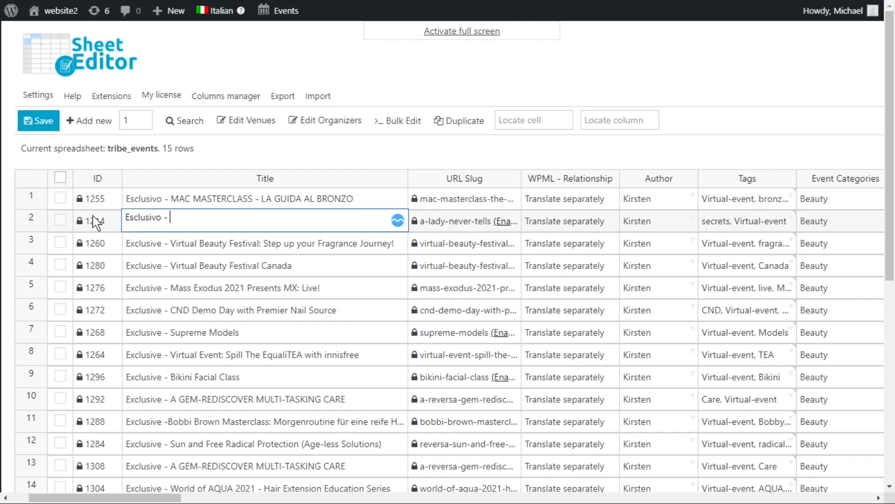
type("Una Signora non lo Dice Mai")
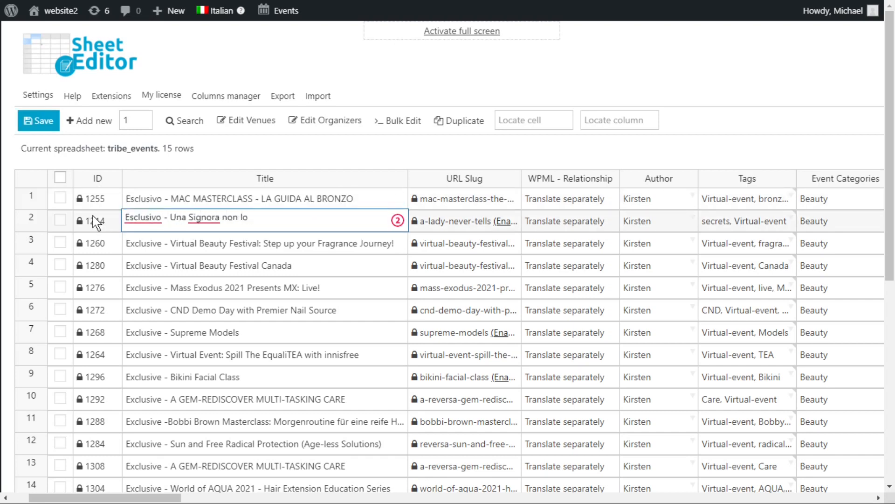
key("Return")
Replace the title in row 3 with "Esclusivo - Festival Virtuale Della Bellezza: Intensifica il tuo Viaggio nei Profumi".
double_click(354, 244)
left_click_drag(354, 243, 121, 243)
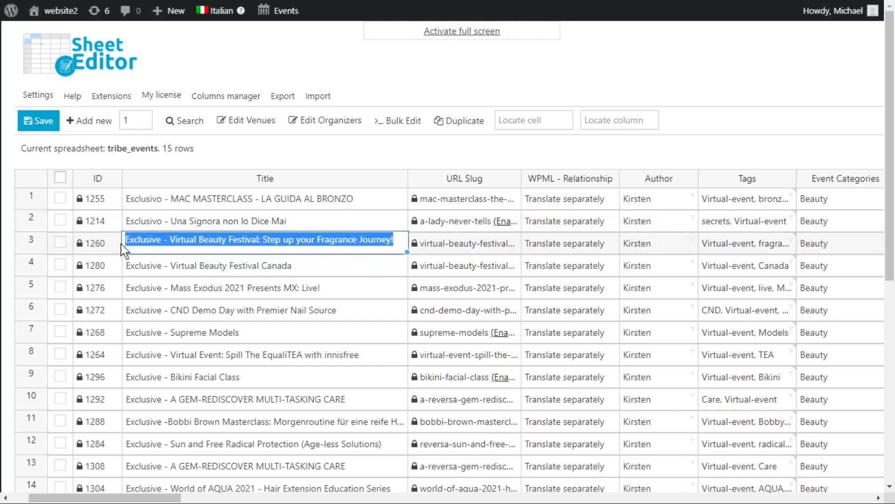
type("Esclusivo - ")
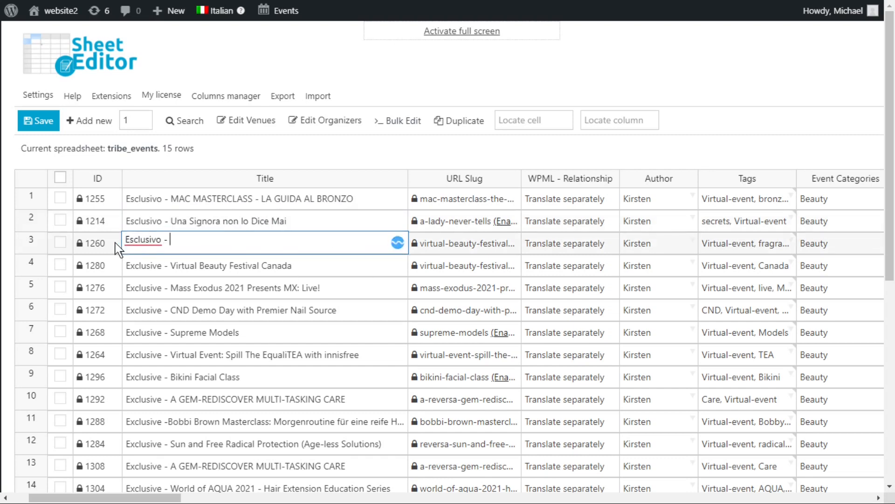
type("Festival Virtuale Della")
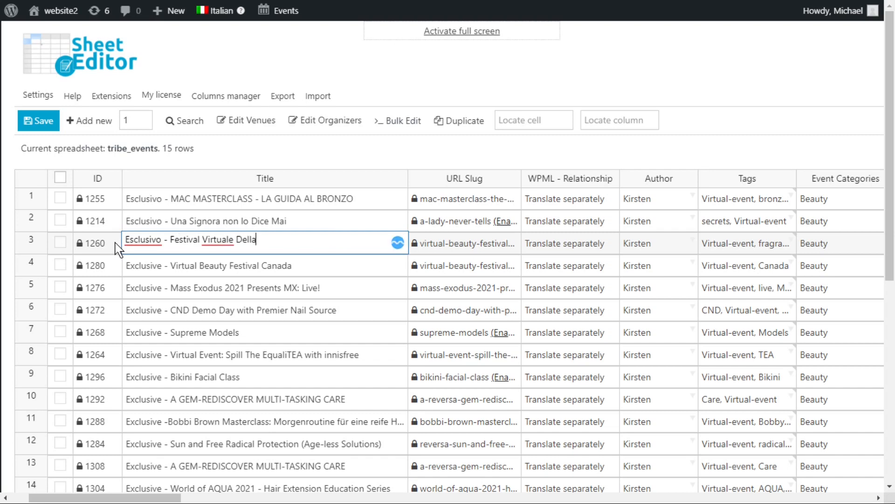
type(" Bellezza: In")
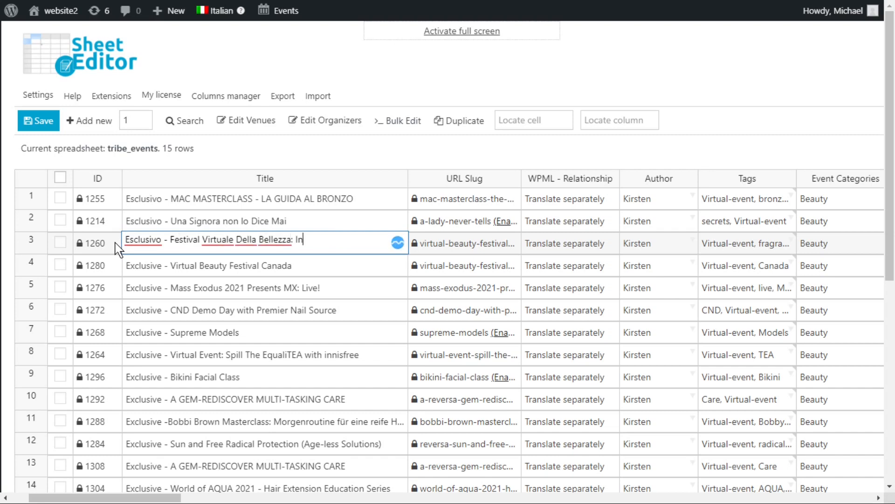
type("tensifica il tuo ")
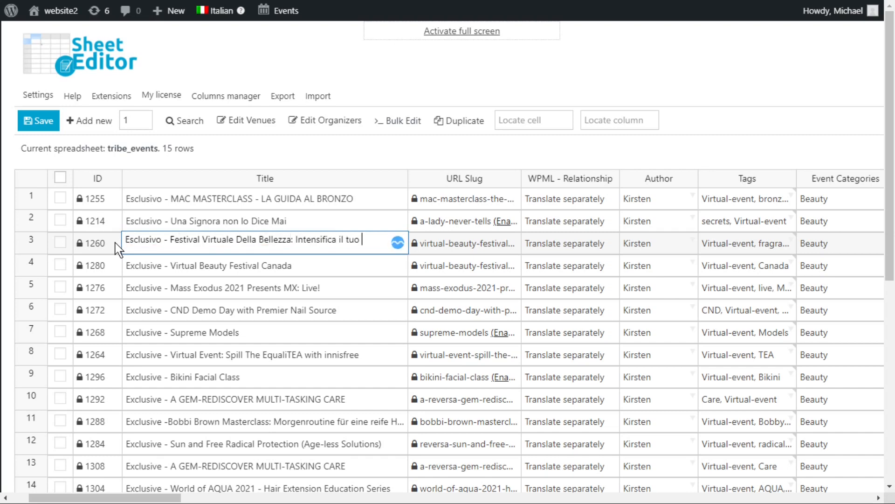
type("Viaggio nei Profumi")
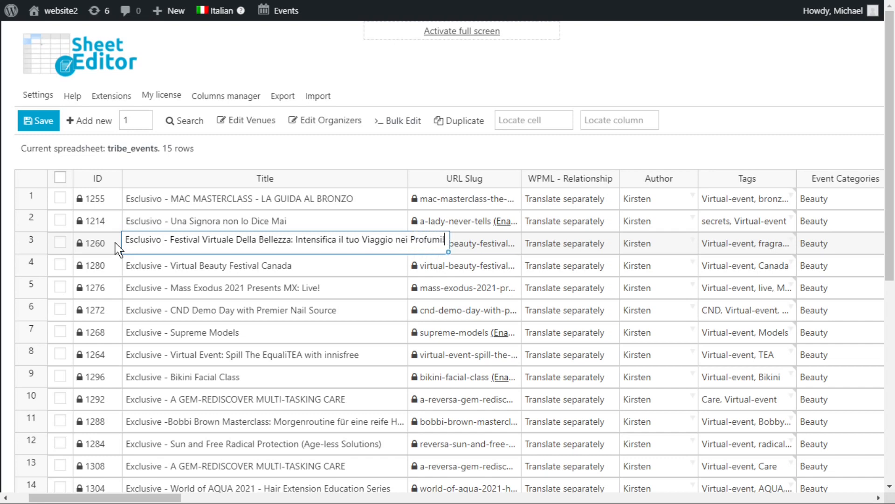
Fill in the Italian titles from row 4 down, beginning with "Esclusivo - Virtual Beauty Festival Canada", and save the spreadsheet.
left_click(178, 271)
double_click(254, 270)
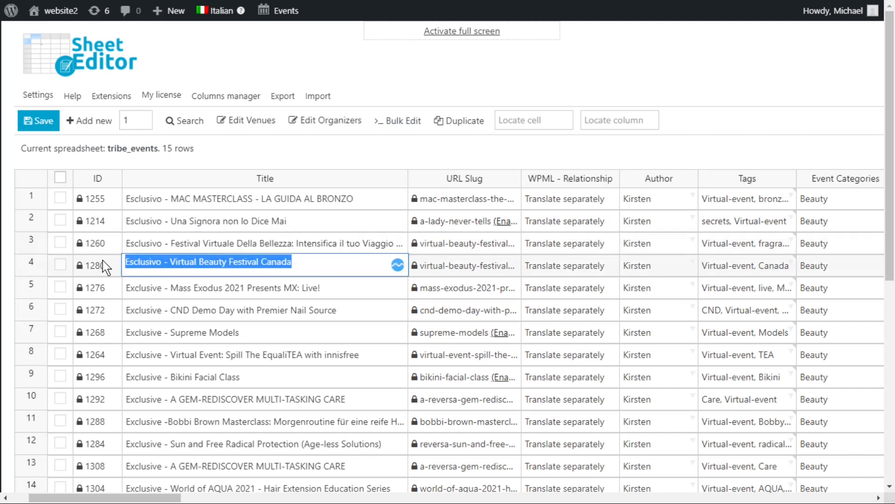
left_click(258, 289)
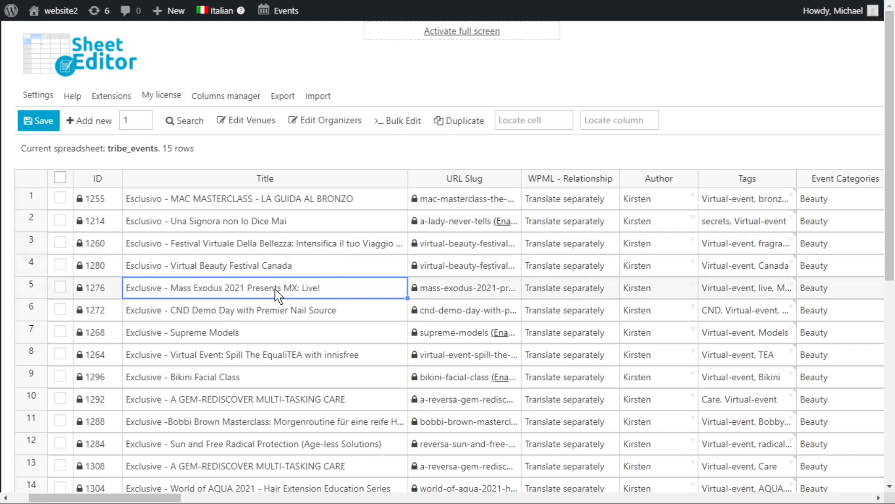
key("ctrl+v")
scroll(323, 413, "down", 5)
left_click(322, 280)
scroll(380, 336, "up", 5)
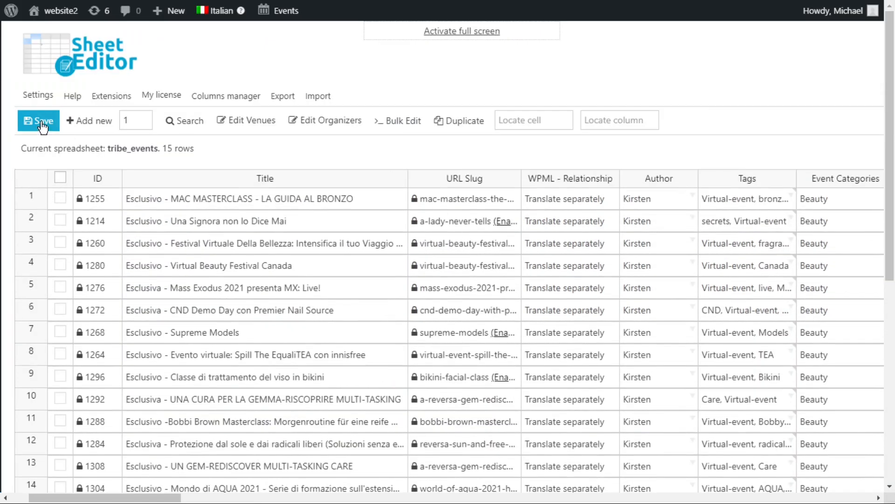
left_click(41, 122)
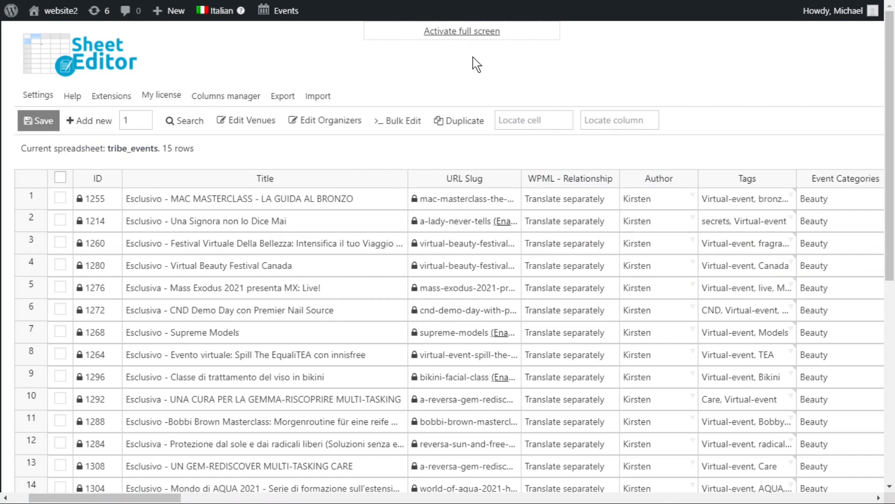
Start a bulk edit of the URL Slug field for all rows from the current search.
left_click(408, 124)
left_click(563, 124)
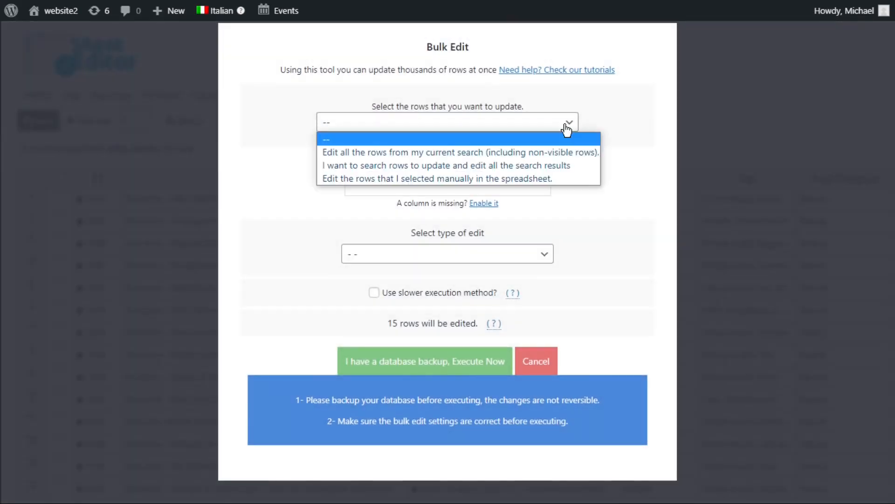
left_click(542, 156)
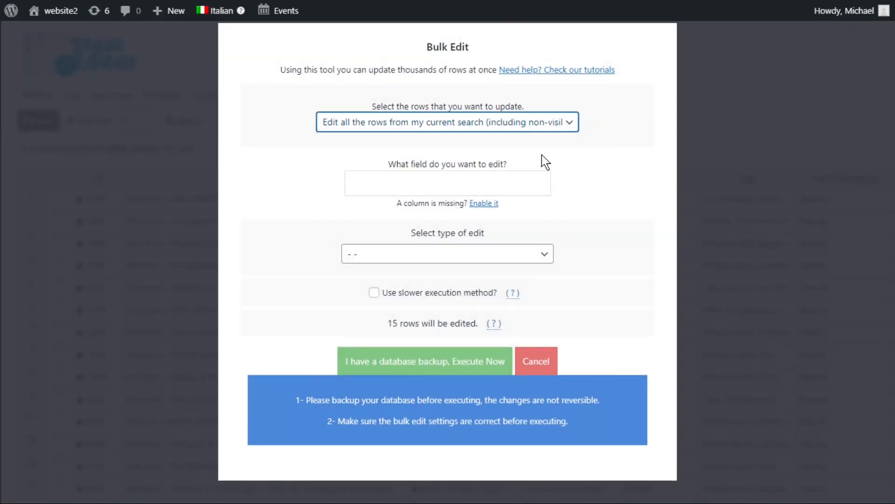
left_click(501, 183)
left_click(402, 231)
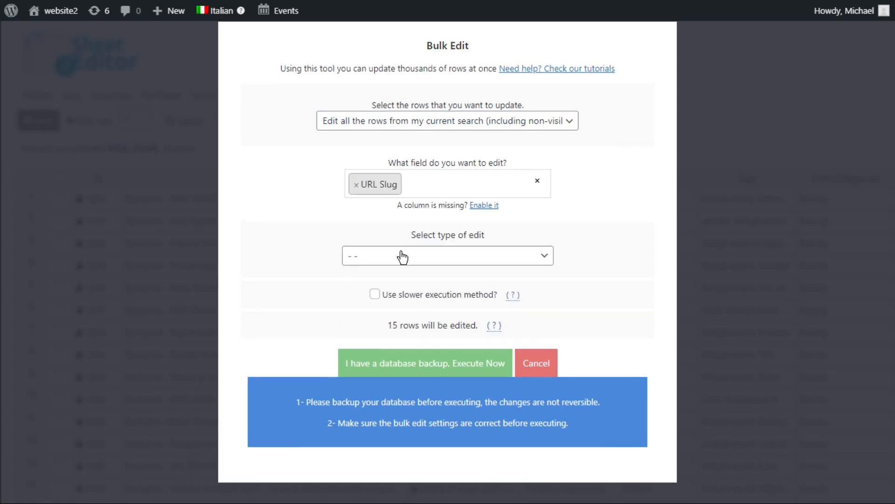
Use the Copy from other columns edit type with Title ($post_title$) as the source, execute the bulk edit and close its window.
left_click(410, 256)
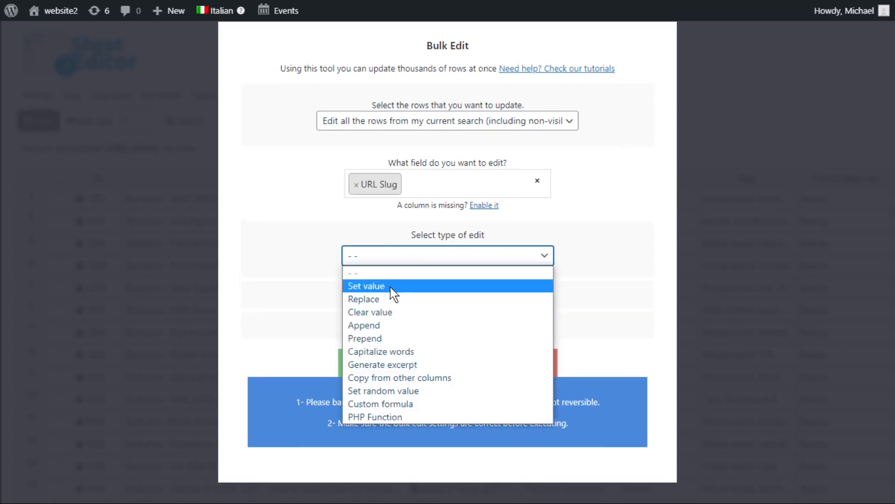
left_click(422, 379)
left_click(464, 311)
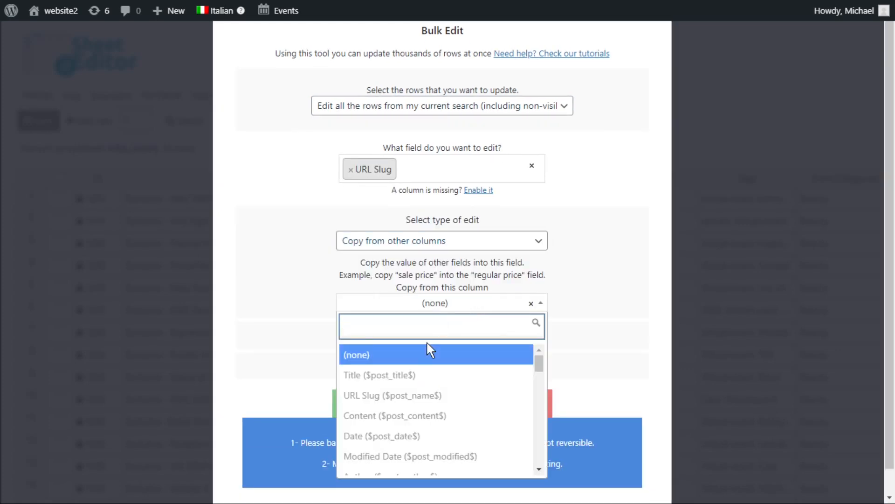
left_click(409, 374)
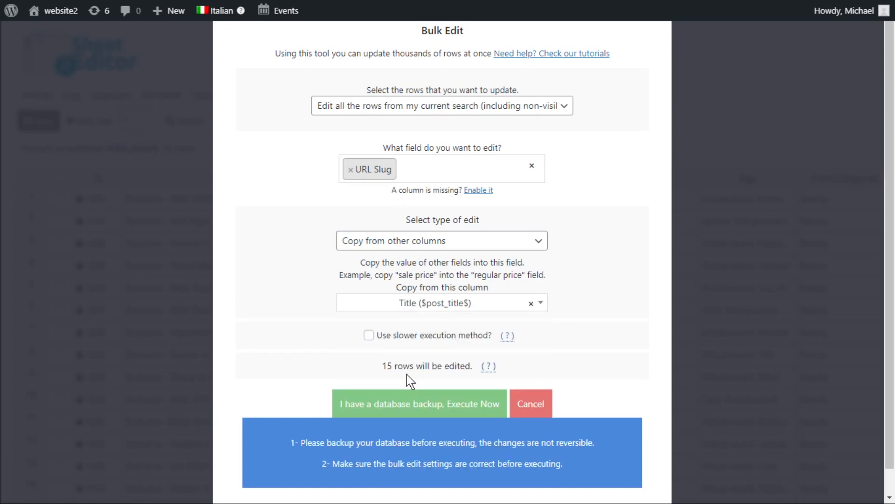
left_click(429, 404)
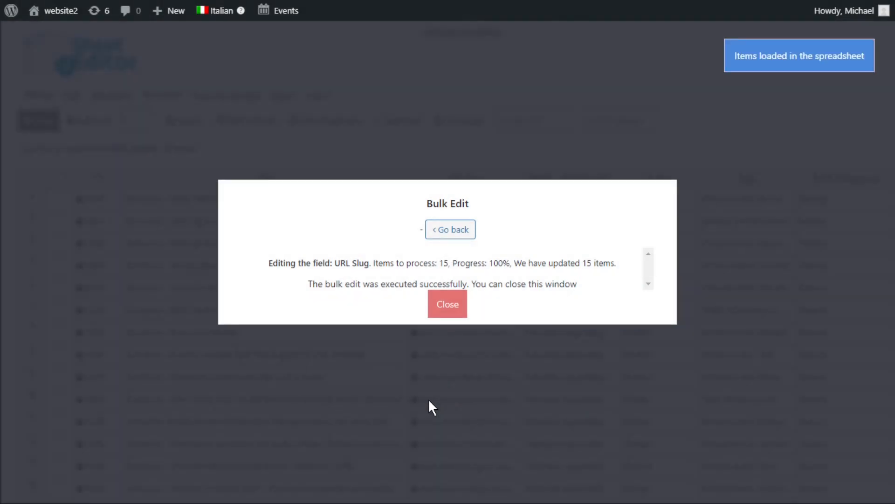
left_click(446, 304)
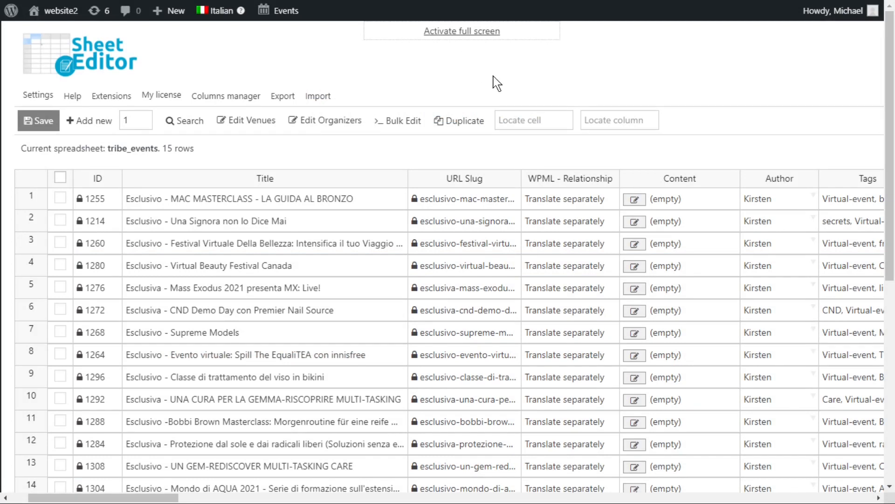
Set row 1's Content to "As simple text" and row 2's to "Using the TinyMCE editor" in its visual editor, and save the spreadsheet.
double_click(690, 200)
type("As simple text")
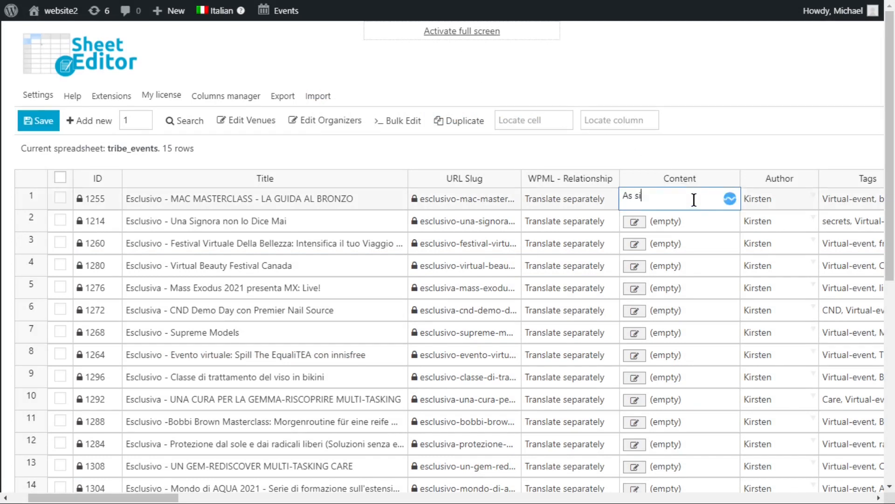
left_click(636, 227)
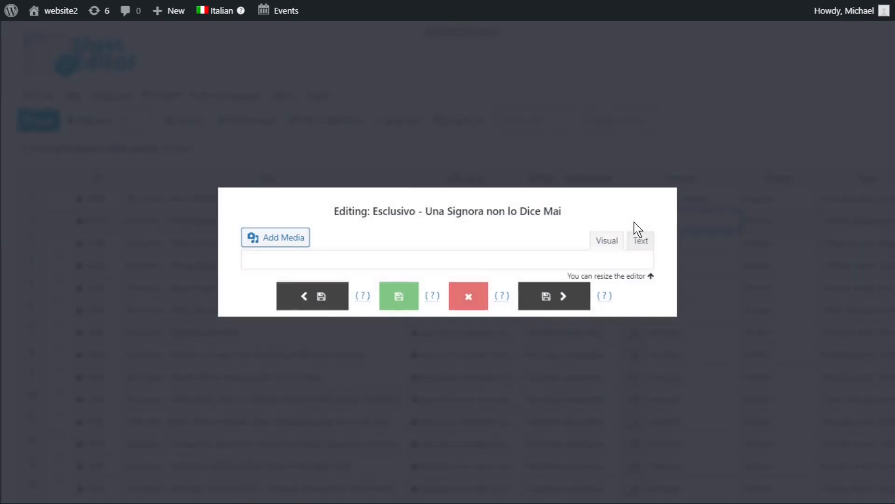
left_click(314, 244)
type("Using the ")
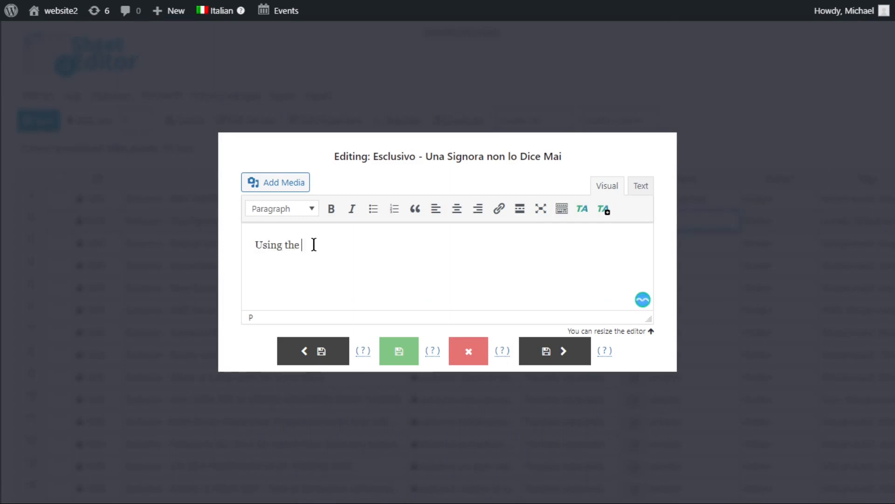
type("TinyMCE editor")
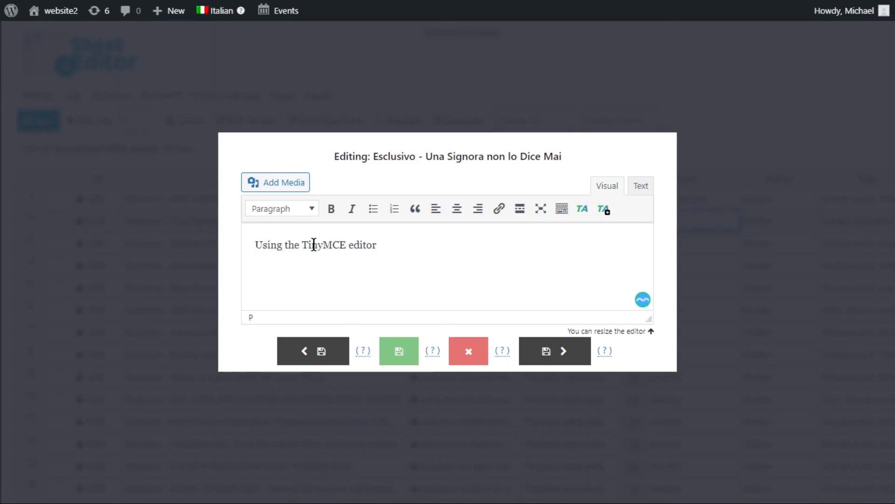
left_click(400, 351)
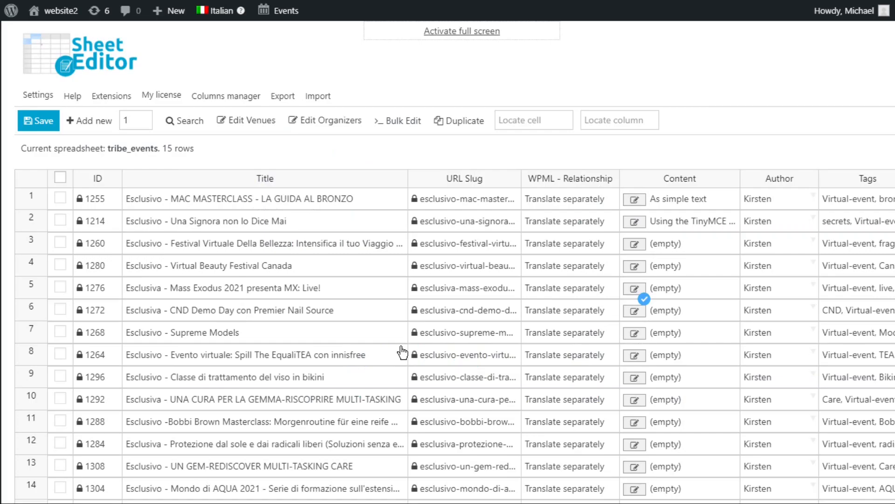
left_click(38, 122)
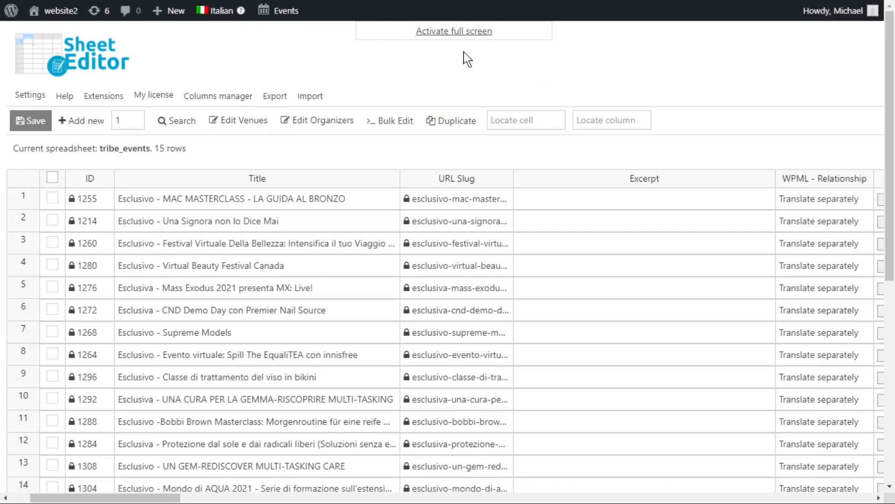
Fill in the Italian excerpts of rows 1 and 2, beginning "In questa masterclass, vi guideremo" and "Parleremo di tutte quelle cose".
left_click(555, 205)
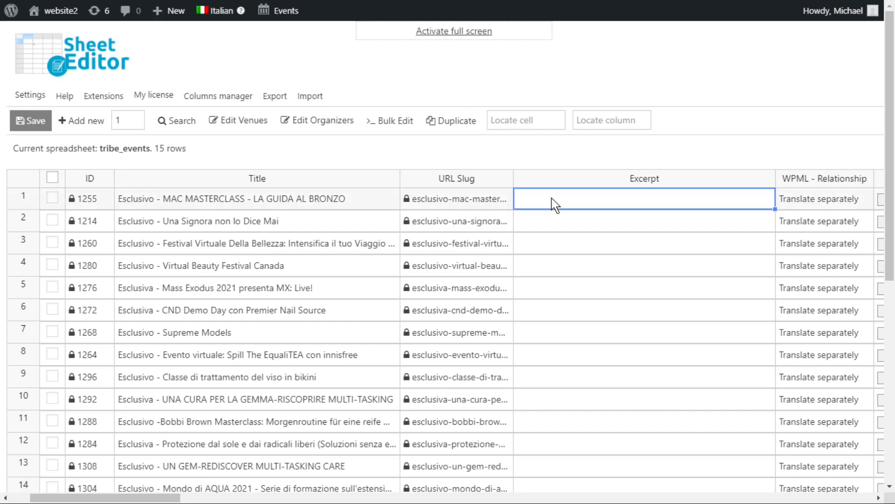
key("ctrl+v")
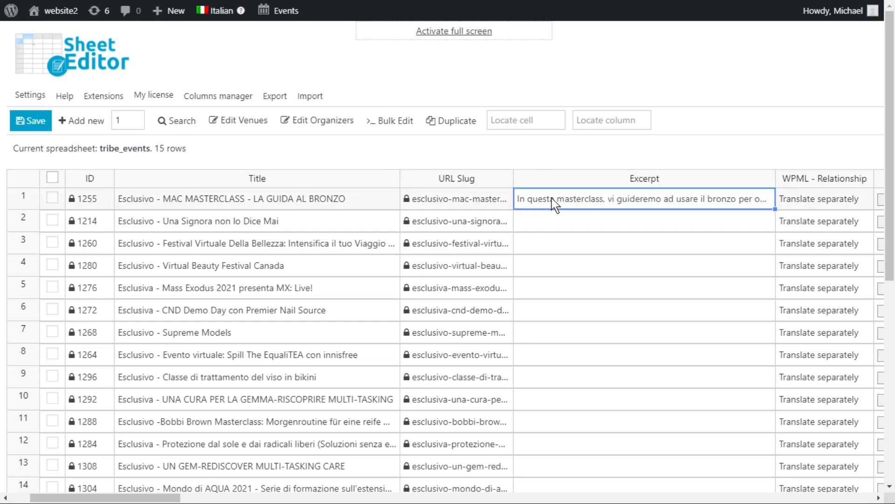
left_click(556, 220)
key("ctrl+v")
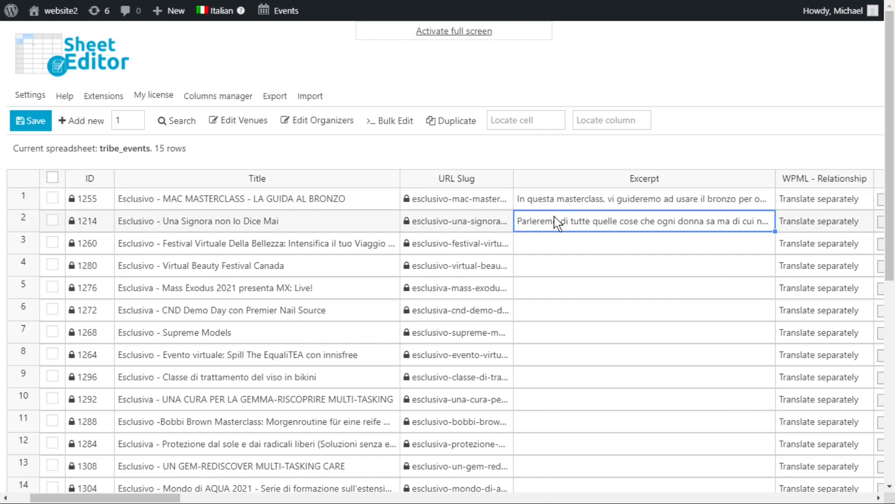
Set row 3's excerpt to "Scoprite la migliore fragranza per voi!" and row 4's to "Unisciti a noi in questo evento virtuale per versare l'EqualiTEA".
left_click(564, 244)
type("Scoprite la migliore fragranza per voi!")
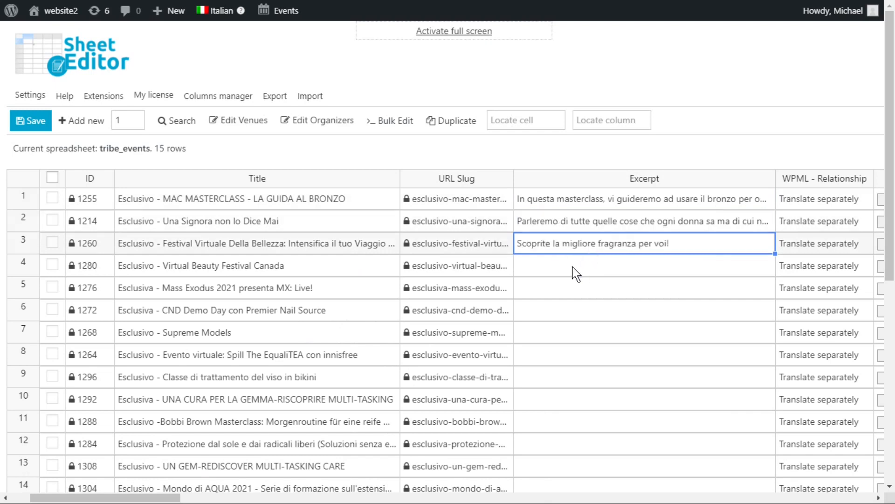
left_click(573, 265)
type("Unisciti a noi in questo evento virtuale per versare l'EqualiTEA")
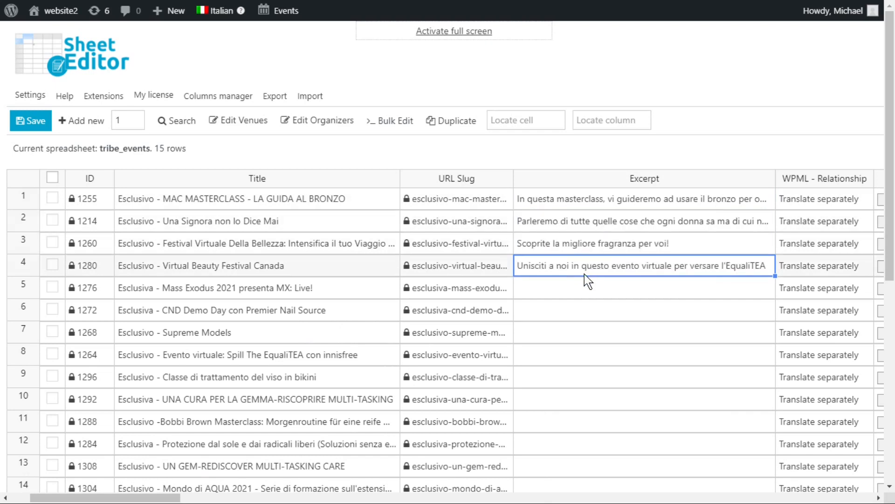
Set the excerpt of row 5 to "Se sei interessato a fare il modello, questo è per te.".
left_click(587, 291)
type("Se sei interessato a fare il modello, questo è per te.")
Enter "Unisciti a noi in questo evento esclusivo!" as row 6's excerpt, copy it to the rows below and save the spreadsheet.
left_click(578, 316)
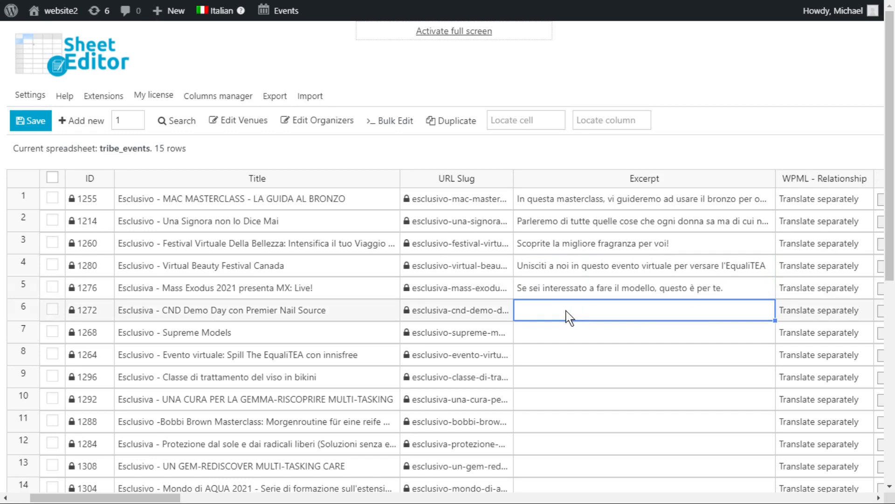
type("Unisciti a noi in questo evento esclusivo!")
left_click_drag(777, 320, 757, 468)
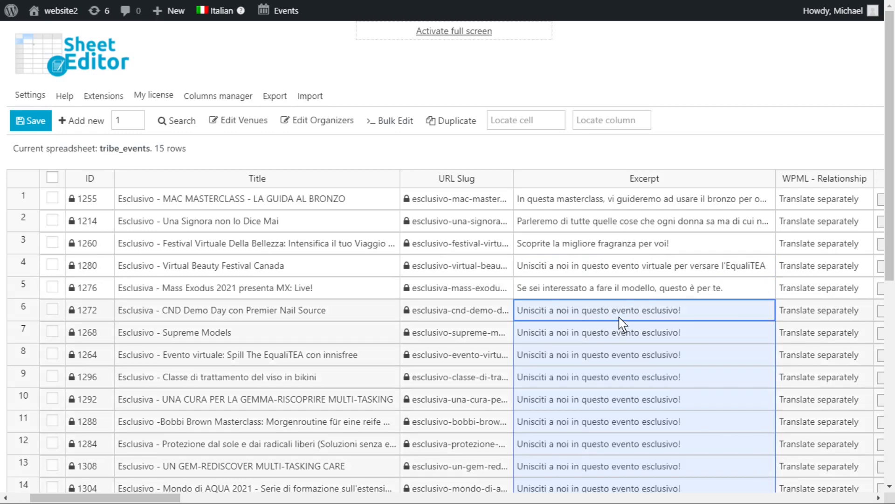
left_click(593, 311)
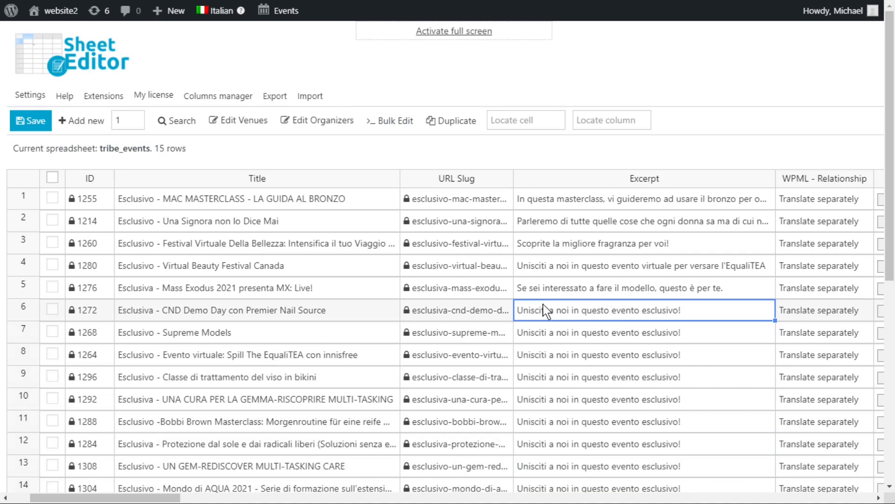
left_click(32, 124)
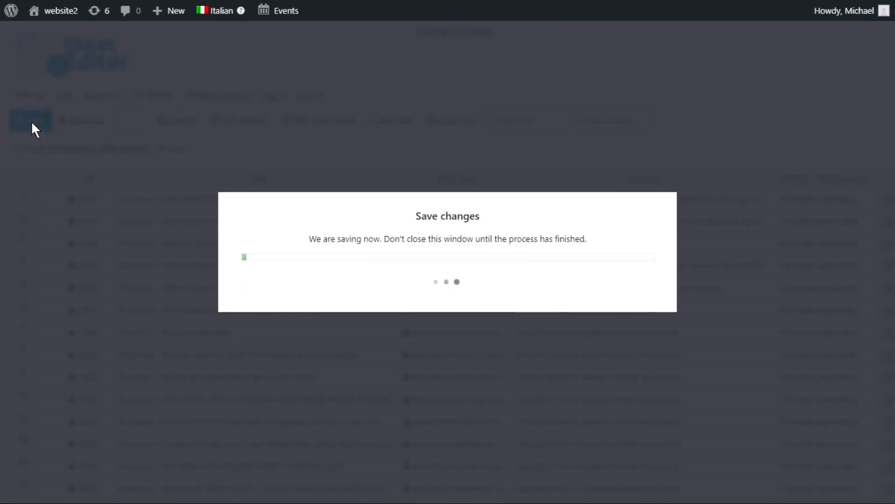